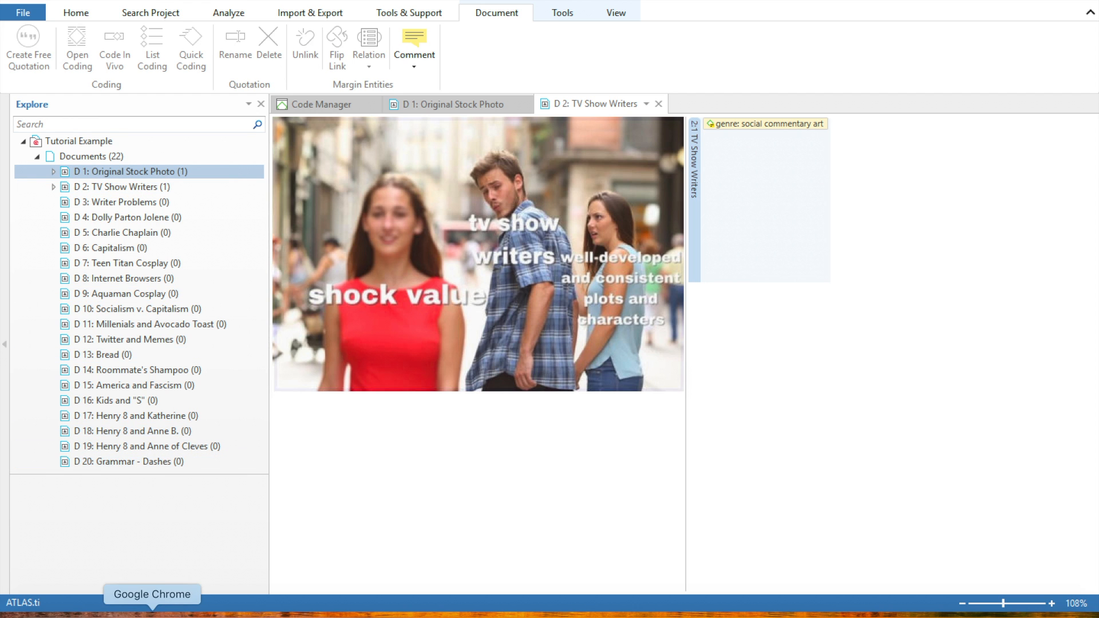
Step: Switch to Google Chrome and examine the Code, Code Definition and Code Group 1 headers in the Atlas.ti Codes Genre spreadsheet
{"action": "left_click", "coordinate": [153, 614]}
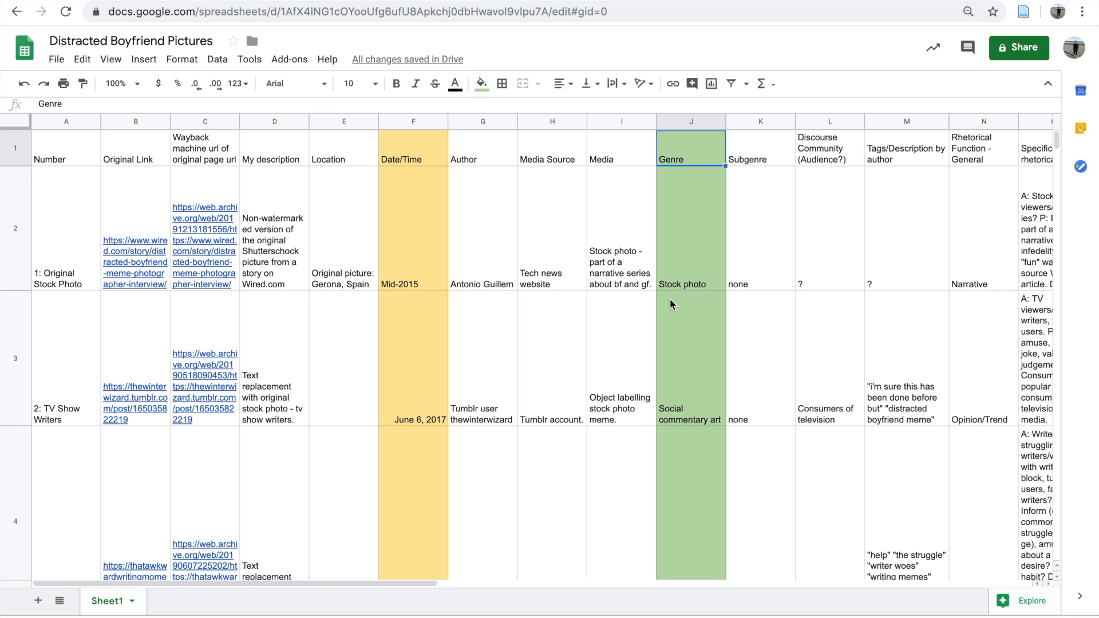
{"action": "left_click", "coordinate": [297, 0]}
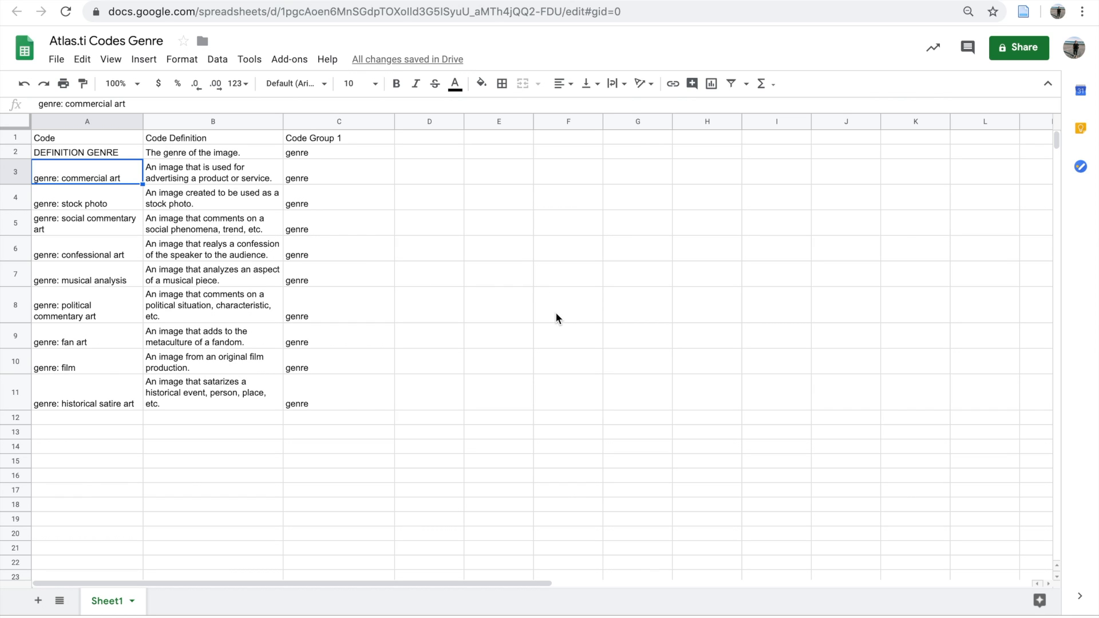
{"action": "key", "text": "ctrl+plus"}
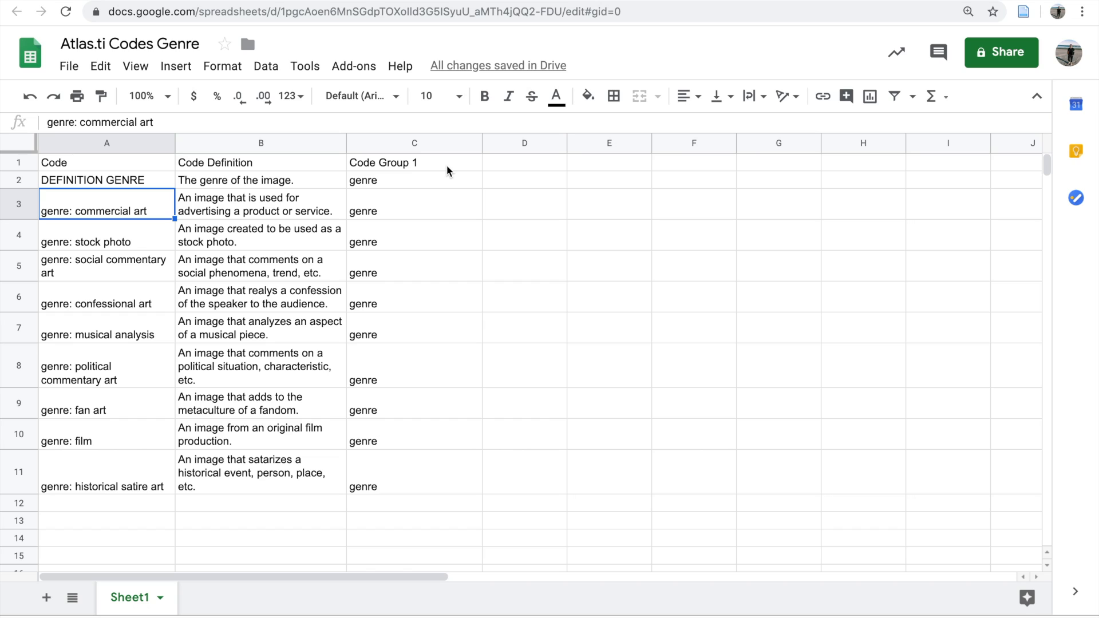
{"action": "left_click", "coordinate": [51, 165]}
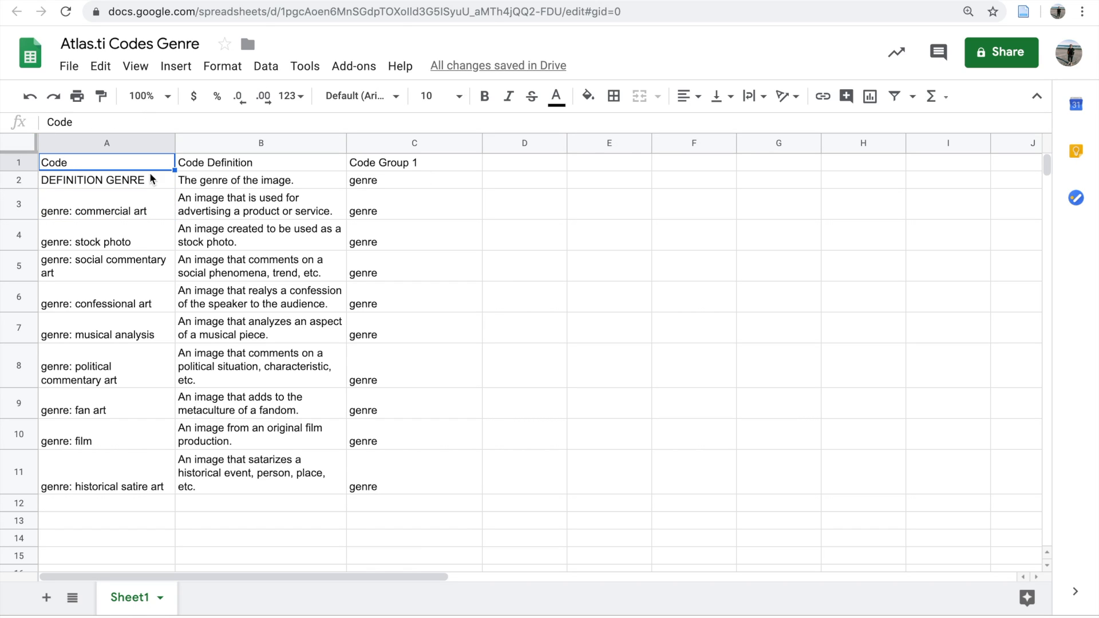
{"action": "key", "text": "Right"}
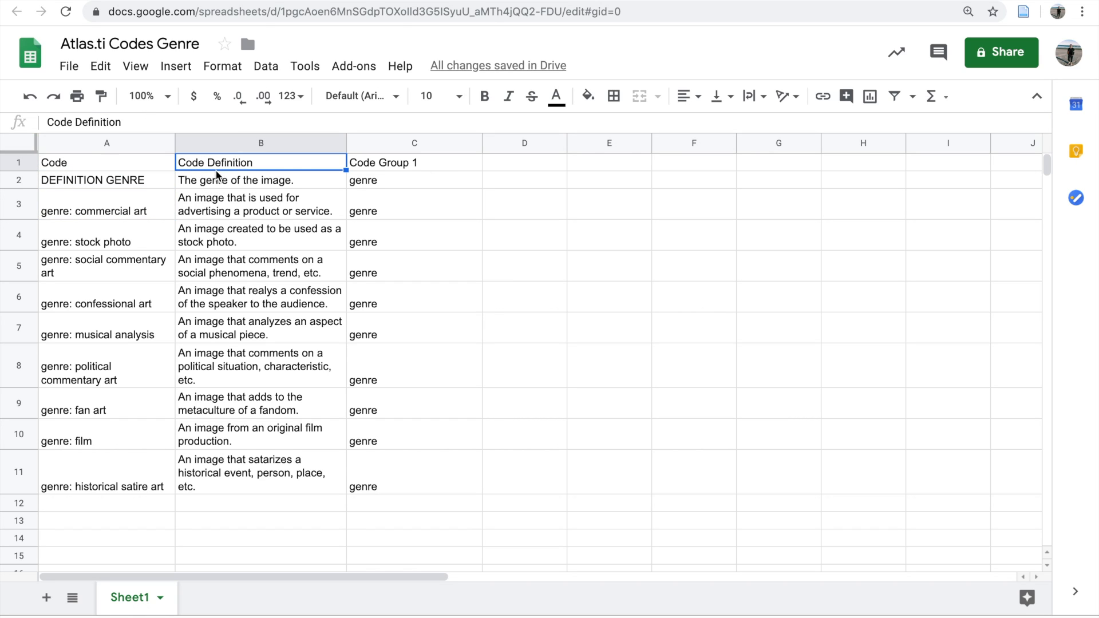
{"action": "left_click", "coordinate": [394, 167]}
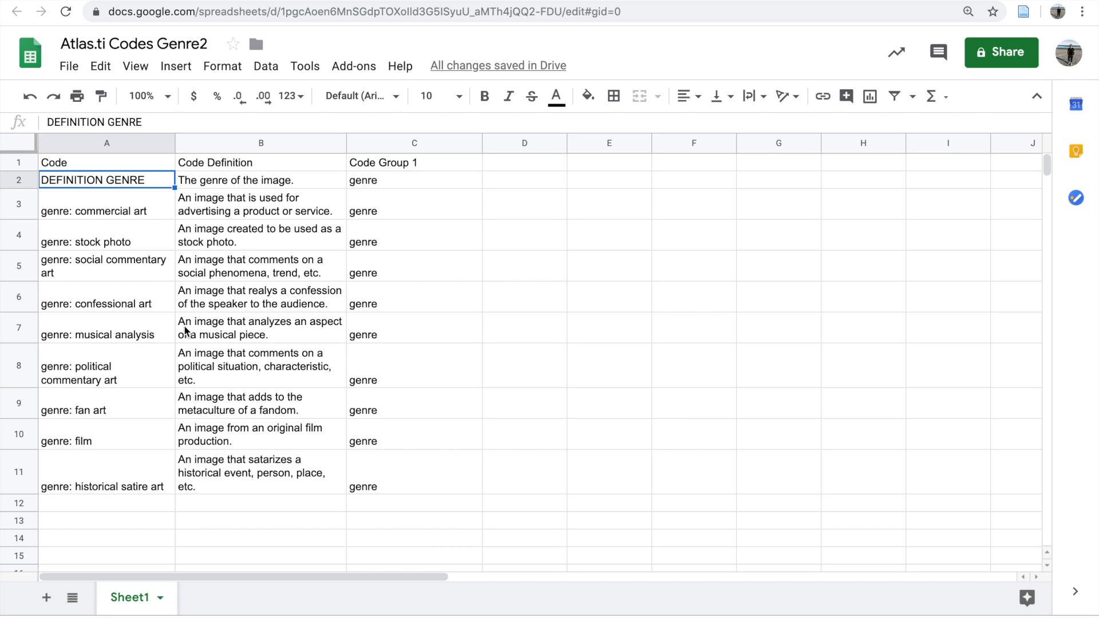
Step: Review the genre code names, the definition of the historical satire art code, and the code group entries in the spreadsheet
{"action": "left_click", "coordinate": [91, 214]}
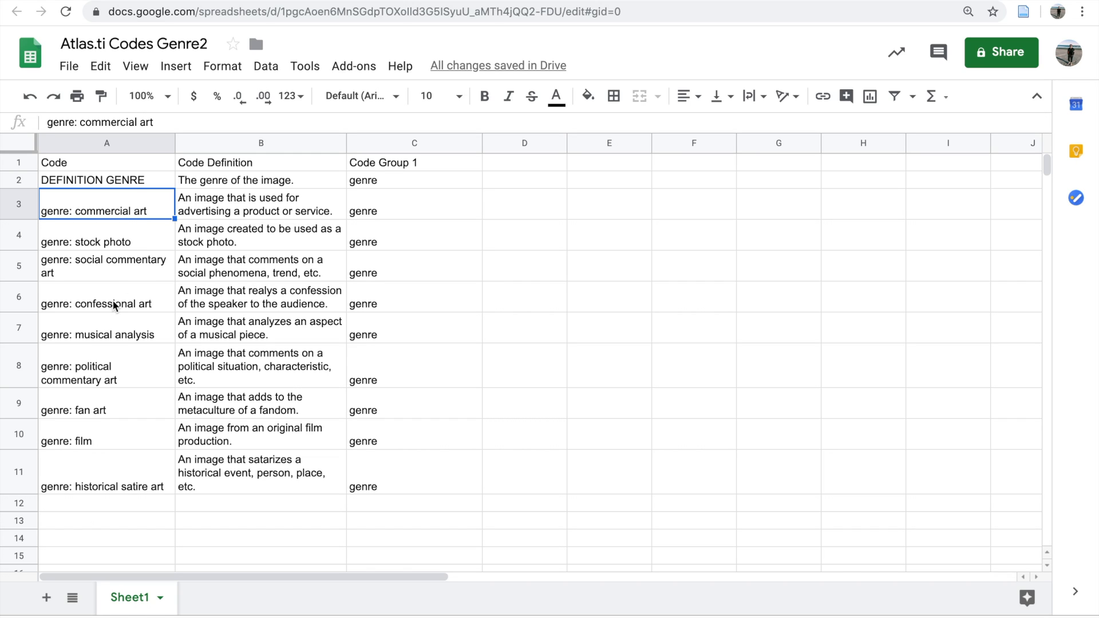
{"action": "left_click", "coordinate": [122, 484]}
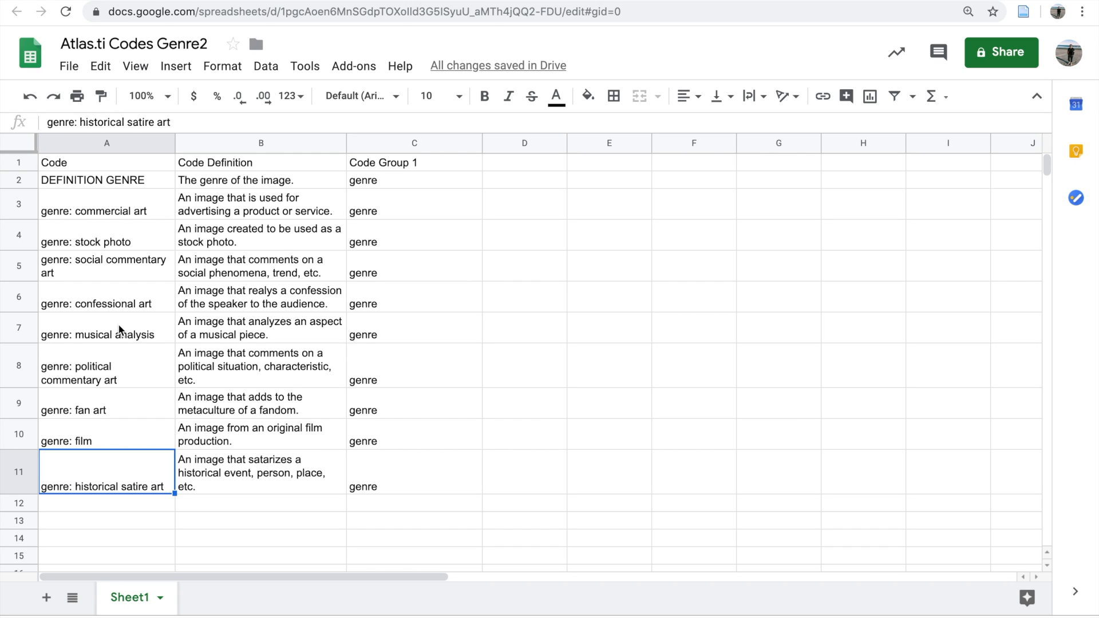
{"action": "left_click", "coordinate": [221, 469]}
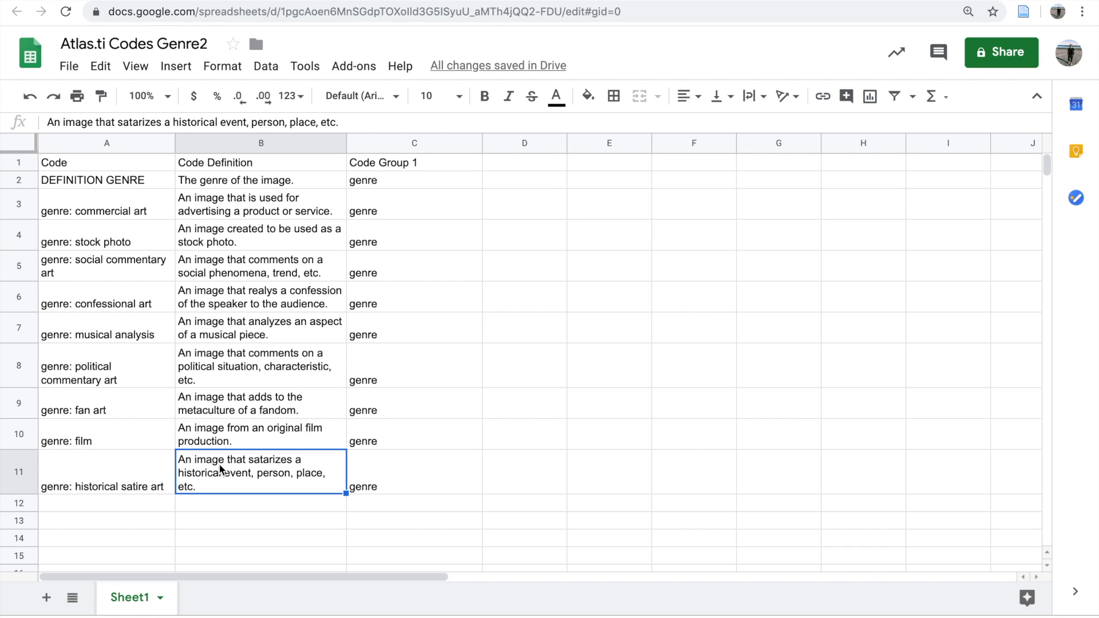
{"action": "left_click", "coordinate": [161, 488]}
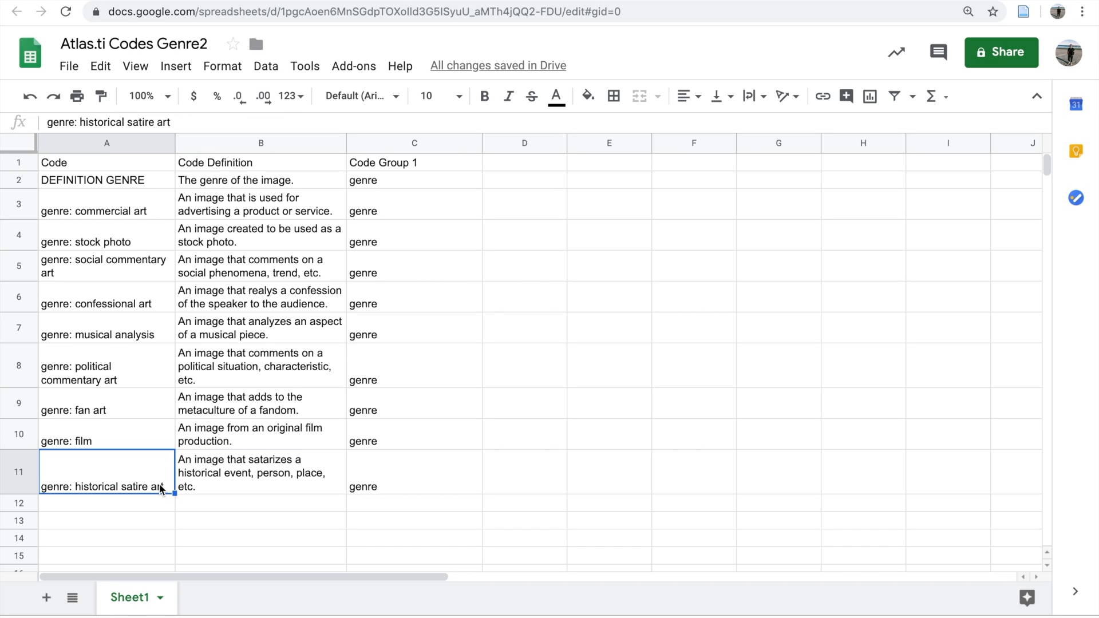
{"action": "left_click", "coordinate": [122, 359]}
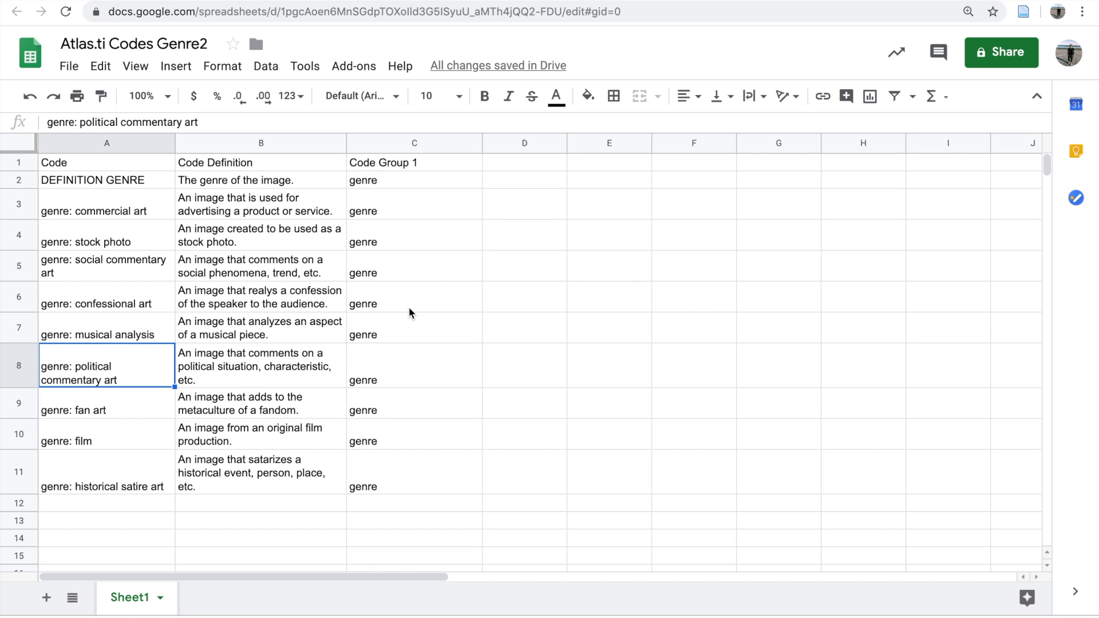
{"action": "left_click_drag", "start_coordinate": [402, 188], "coordinate": [434, 471]}
{"action": "left_click", "coordinate": [436, 461]}
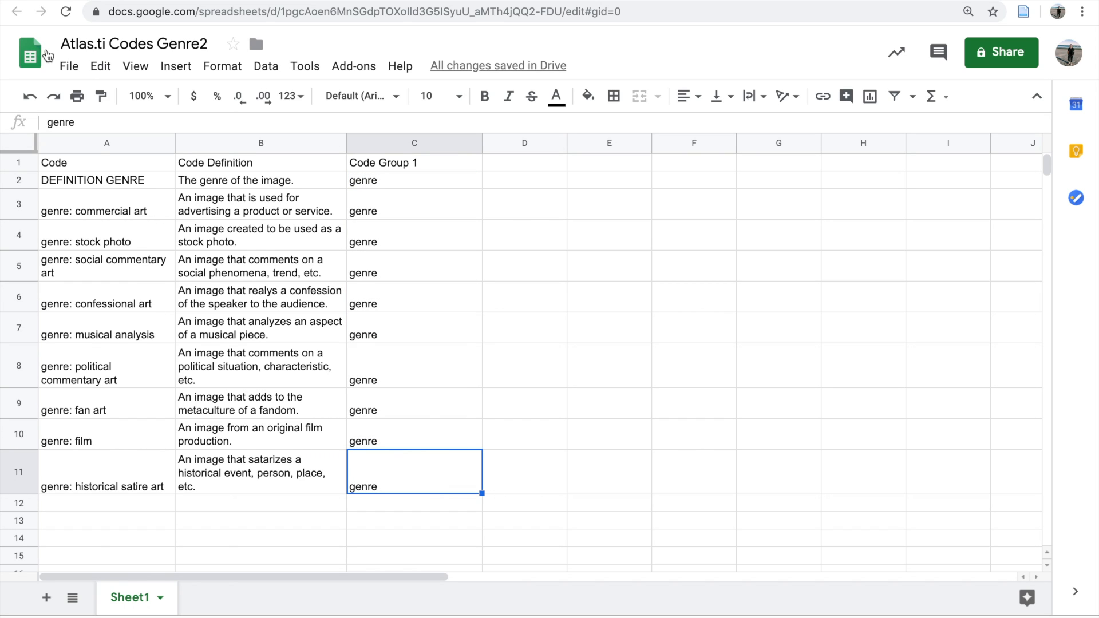
Step: Download the Atlas.ti Codes Genre2 spreadsheet as a Microsoft Excel (.xlsx) file
{"action": "left_click", "coordinate": [69, 66]}
{"action": "mouse_move", "coordinate": [196, 261]}
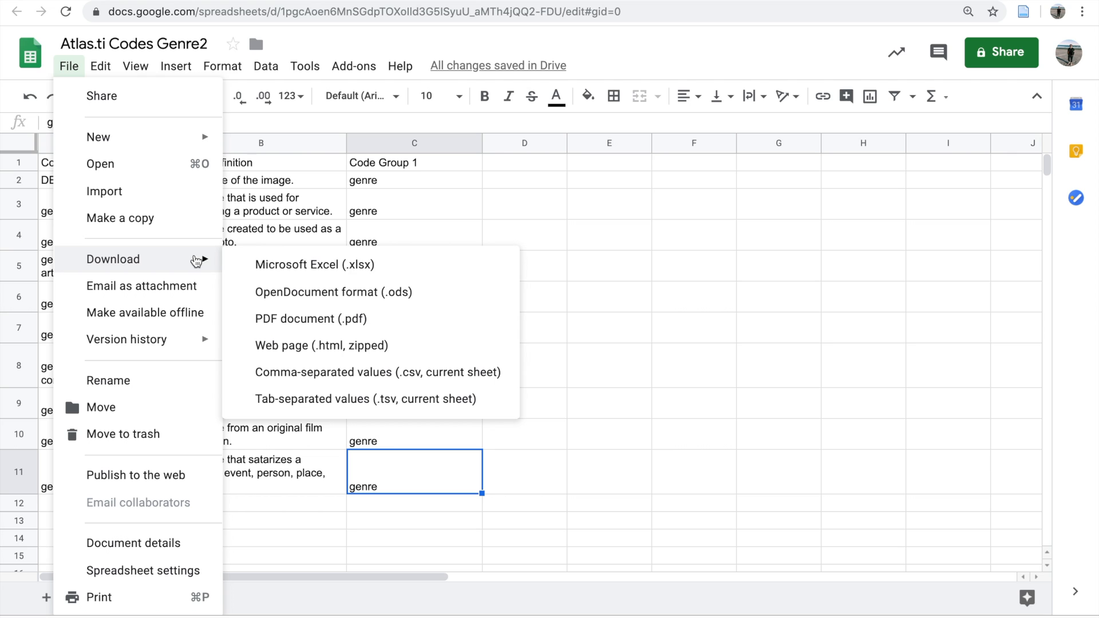
{"action": "left_click", "coordinate": [251, 266]}
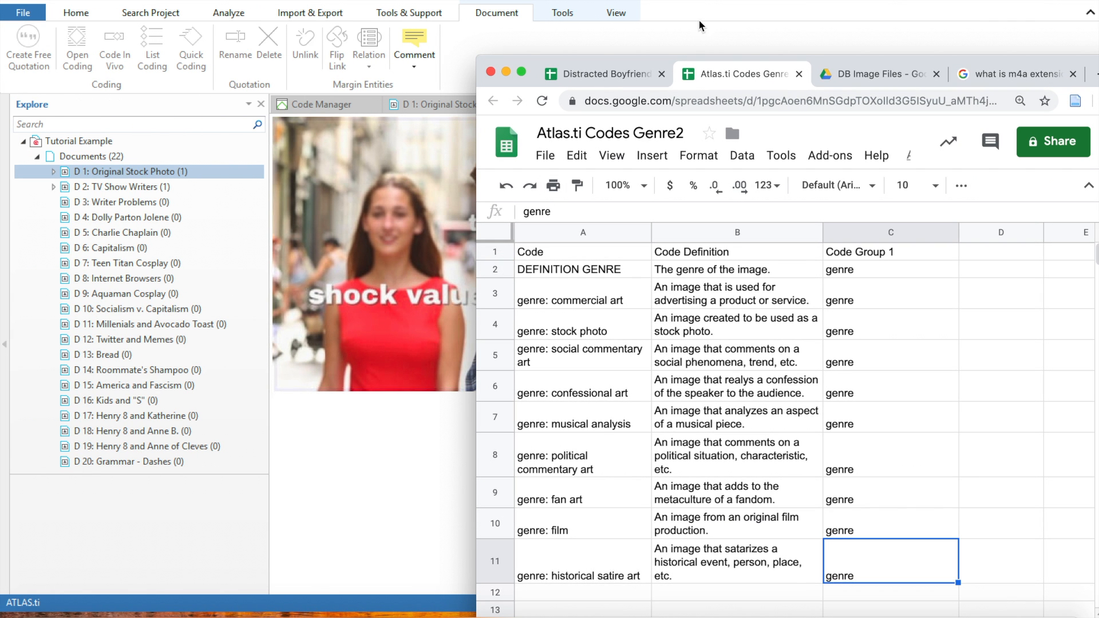
Step: Switch to ATLAS.ti and check the codes assigned to documents D 1: Original Stock Photo and D 2: TV Show Writers
{"action": "left_click", "coordinate": [703, 6]}
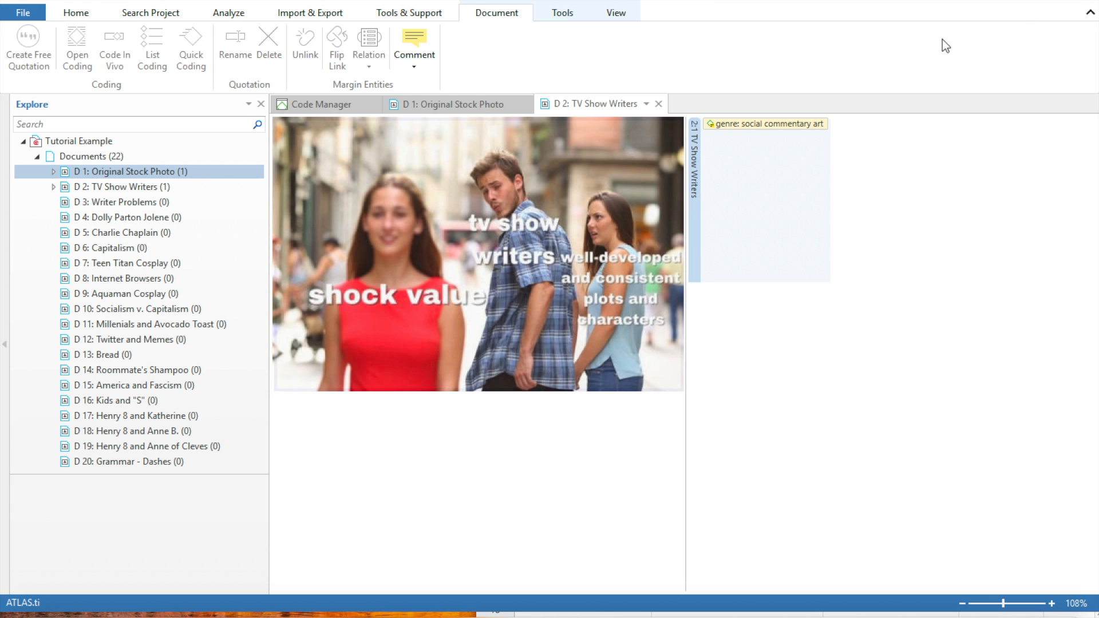
{"action": "scroll", "coordinate": [80, 150], "scroll_direction": "down", "scroll_amount": 1}
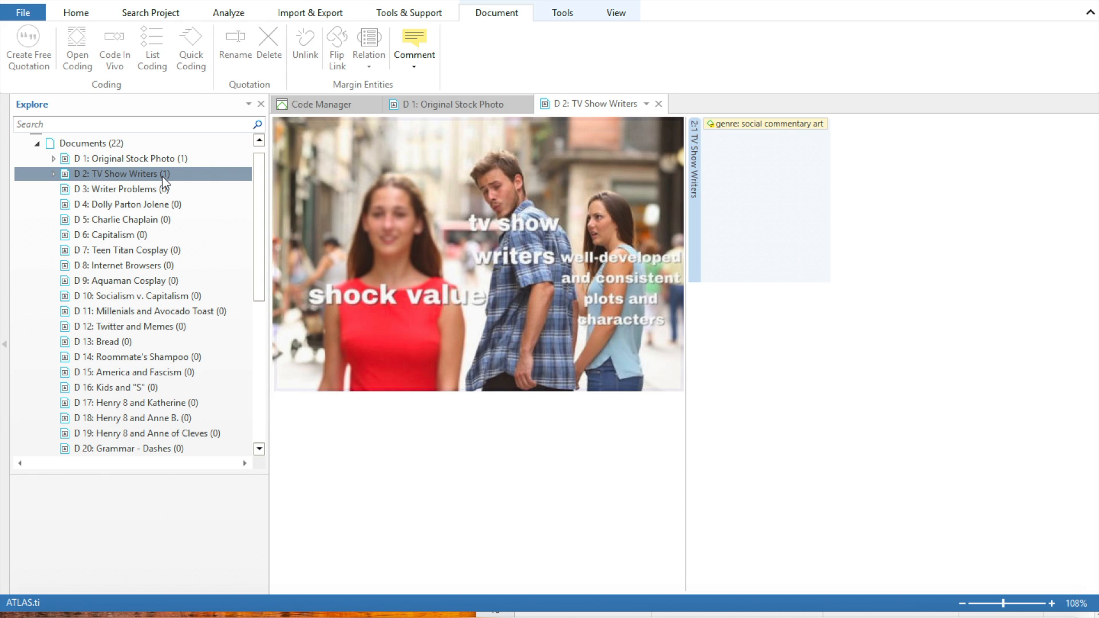
{"action": "left_click", "coordinate": [165, 162]}
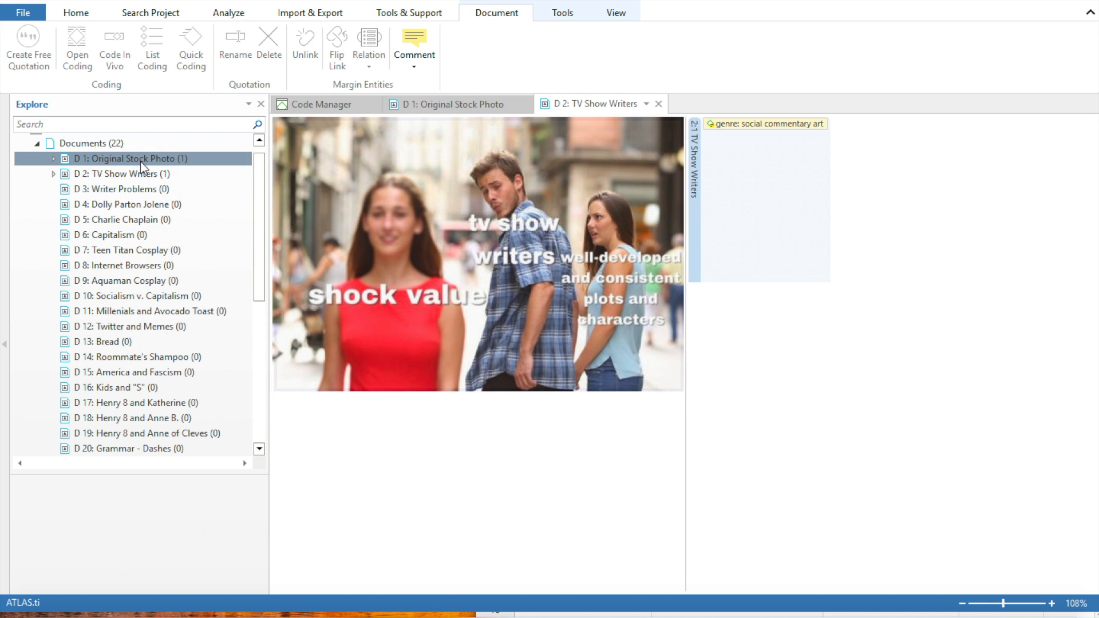
{"action": "left_click", "coordinate": [468, 105]}
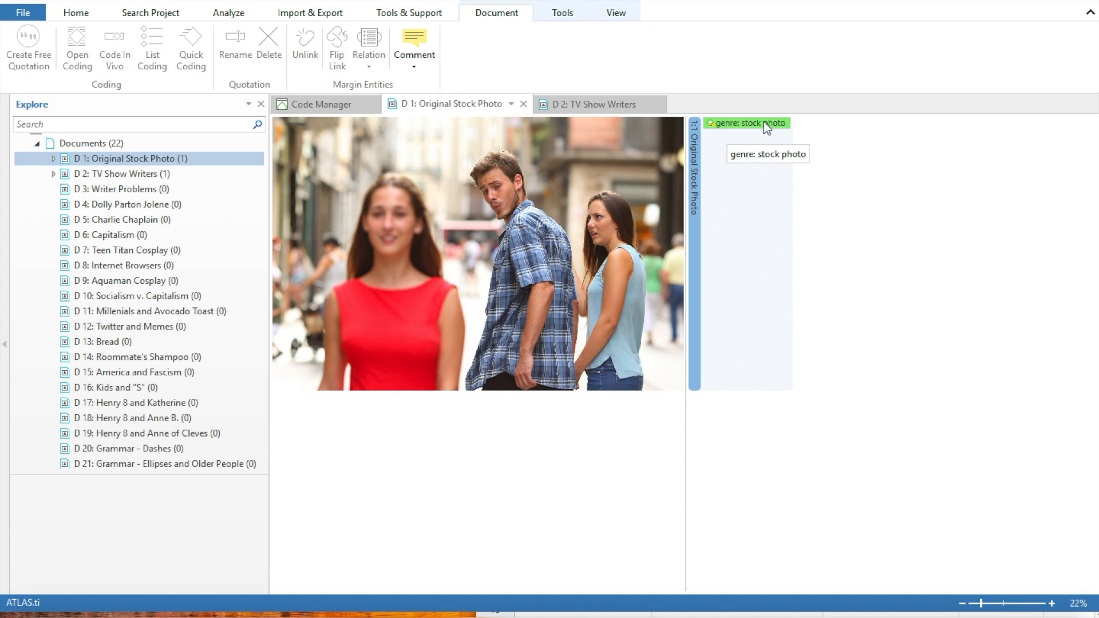
{"action": "left_click", "coordinate": [606, 108]}
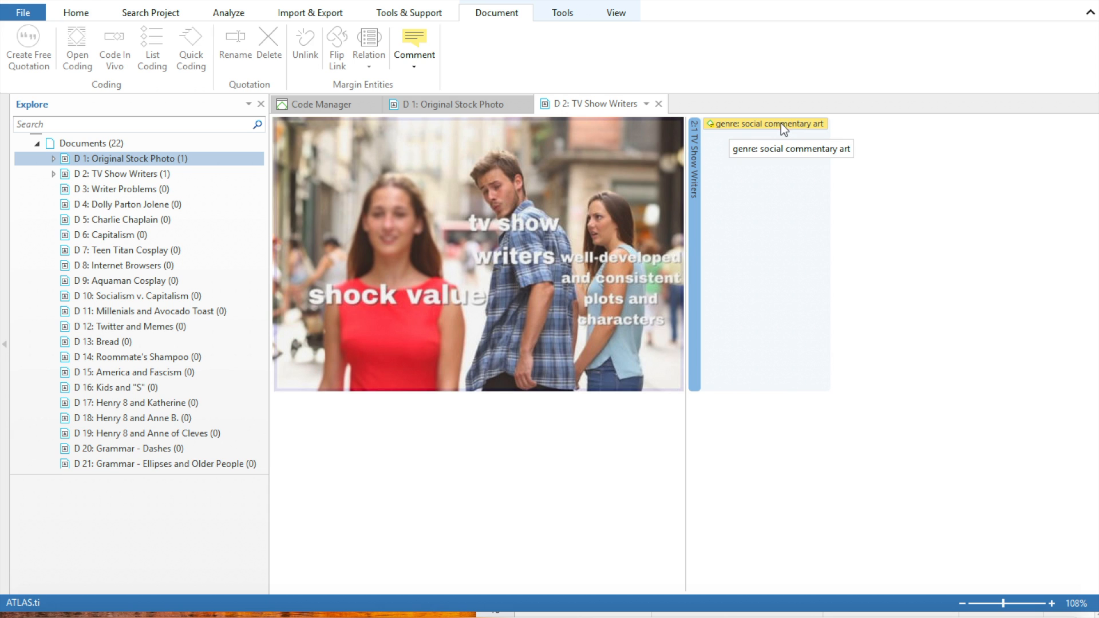
Step: Open document D 3: Writer Problems and bring the project's list of codes into view
{"action": "left_click", "coordinate": [95, 191]}
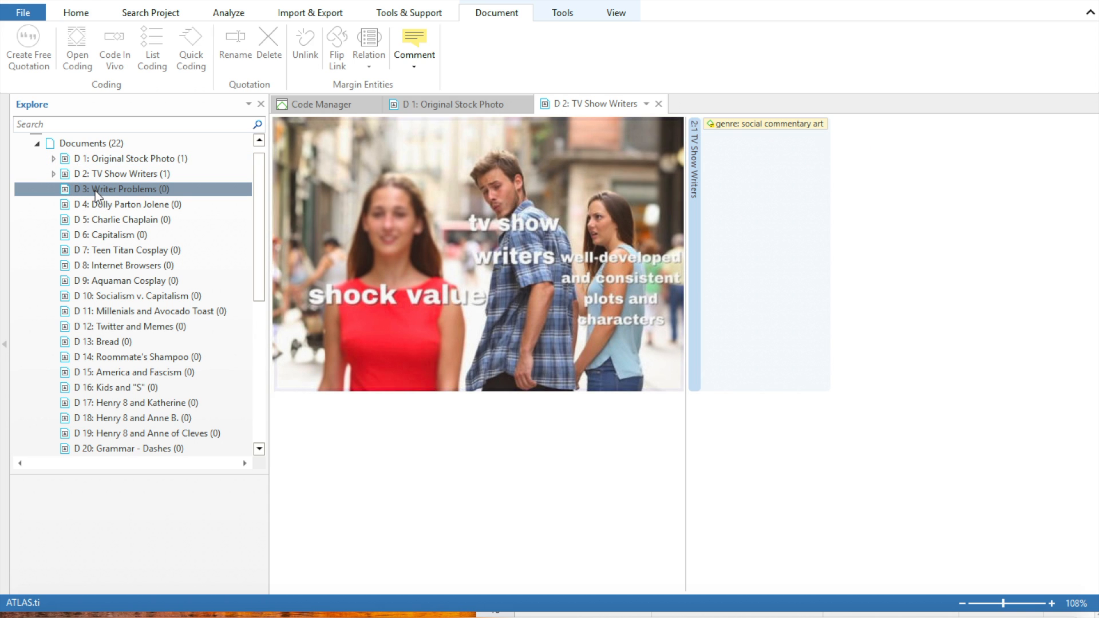
{"action": "double_click", "coordinate": [95, 191]}
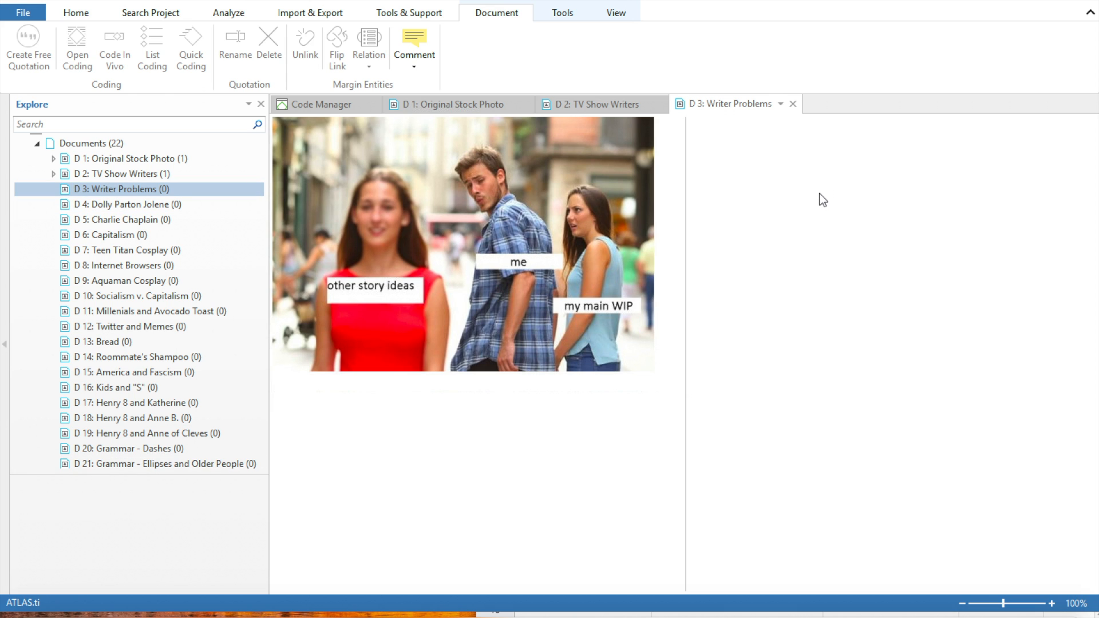
{"action": "left_click_drag", "start_coordinate": [255, 270], "coordinate": [259, 409]}
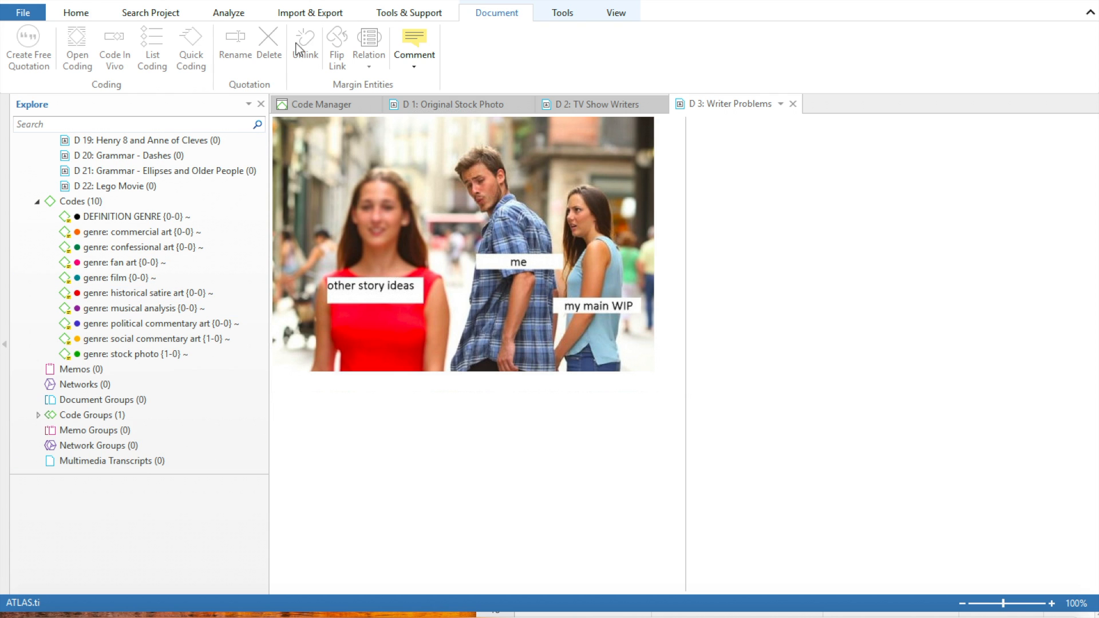
{"action": "left_click", "coordinate": [318, 18]}
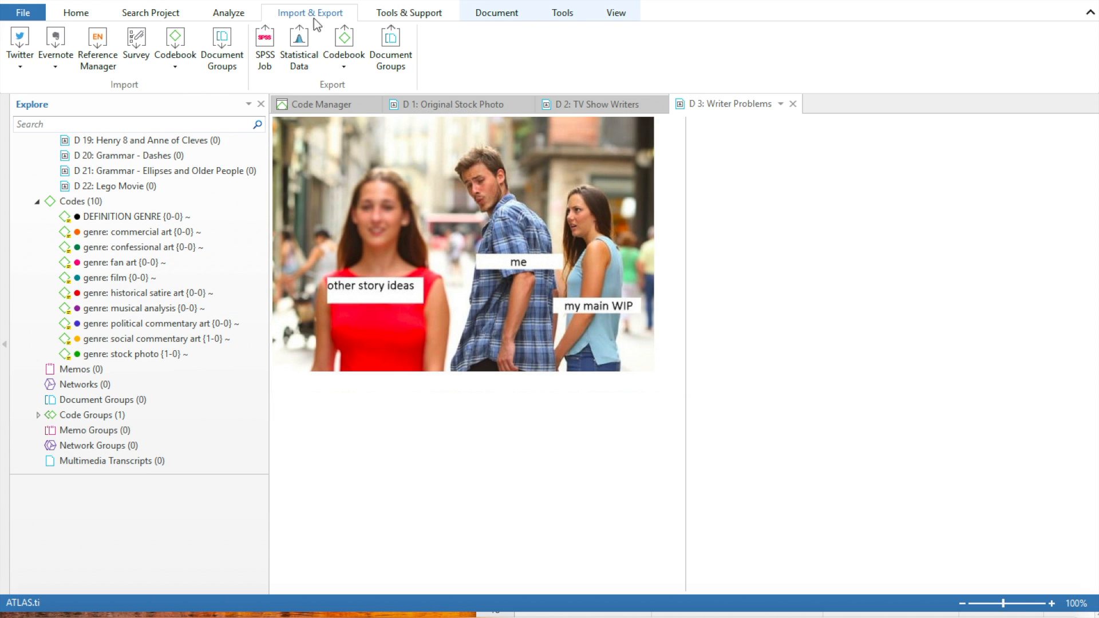
{"action": "left_click", "coordinate": [178, 68]}
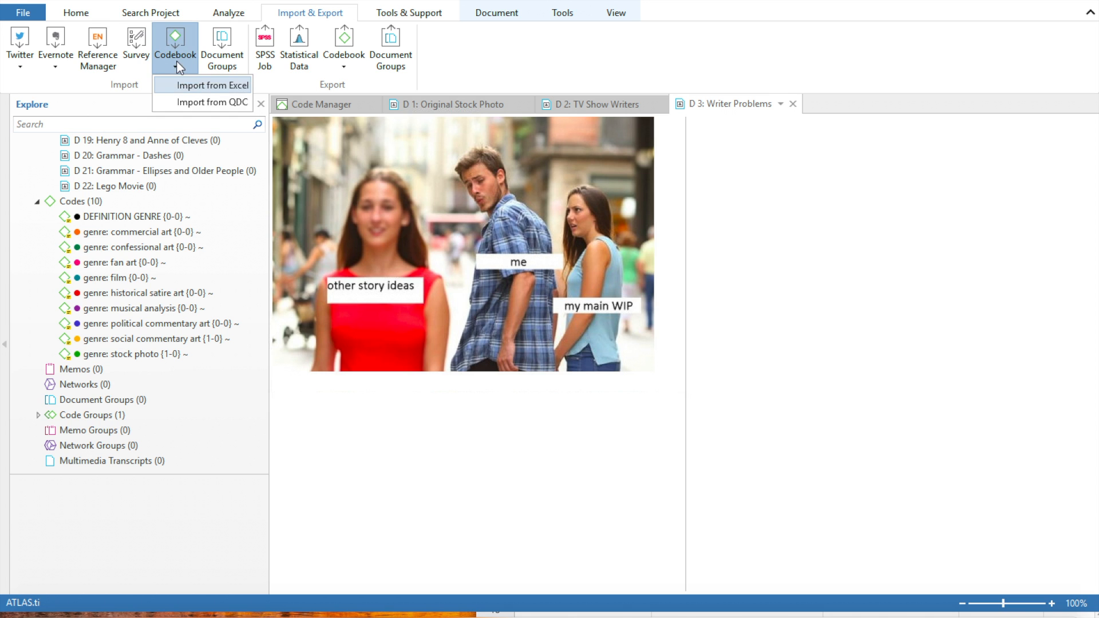
{"action": "left_click", "coordinate": [190, 86]}
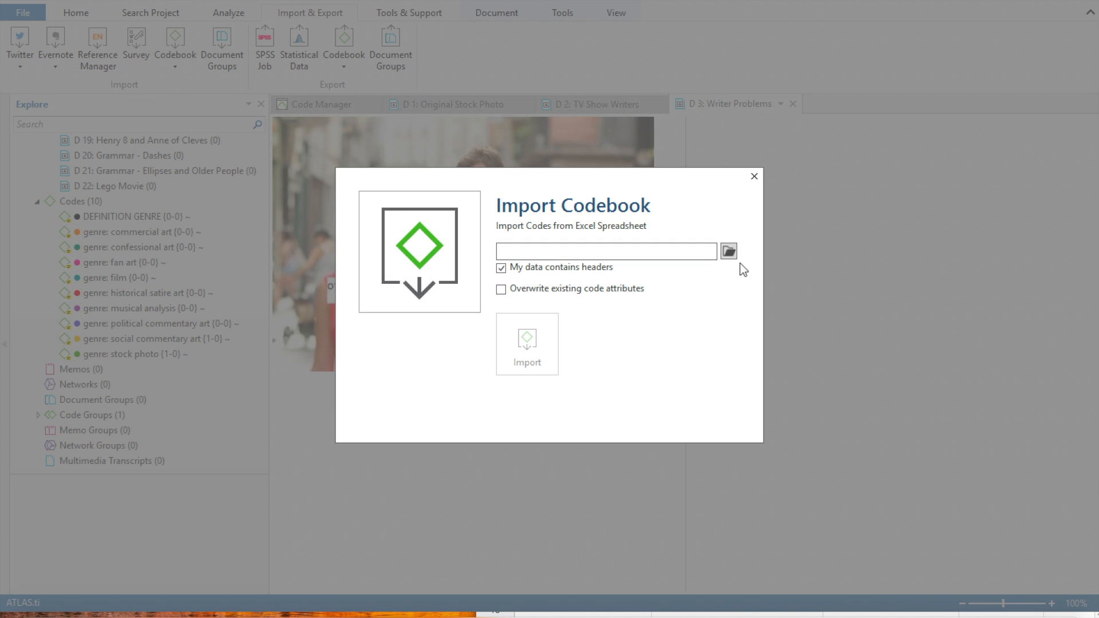
{"action": "left_click", "coordinate": [729, 252]}
{"action": "left_click", "coordinate": [327, 170]}
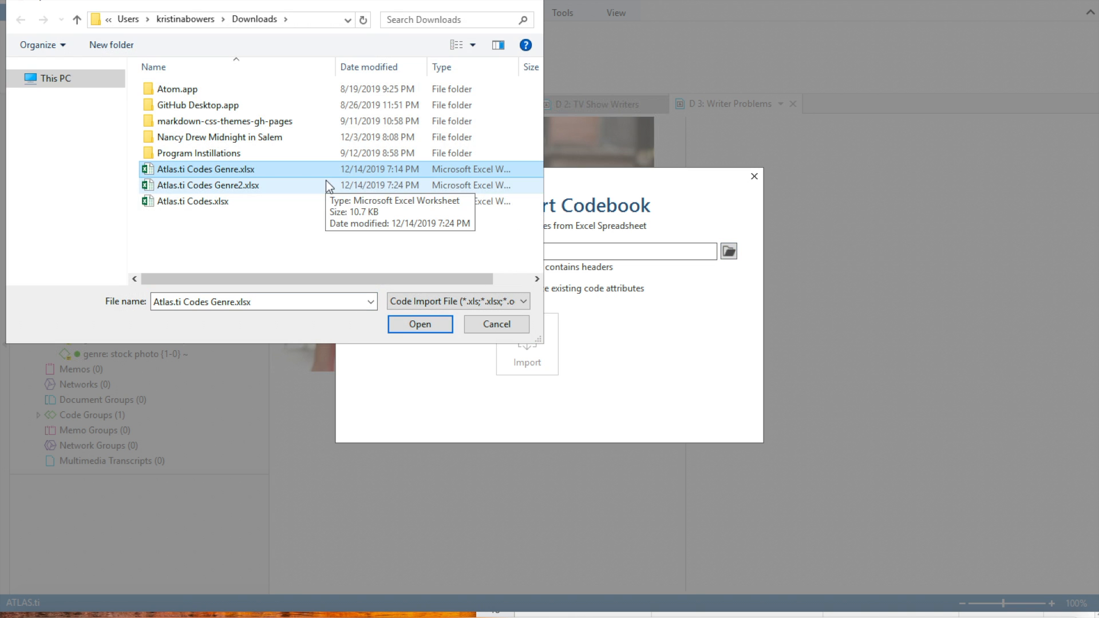
{"action": "left_click", "coordinate": [420, 324]}
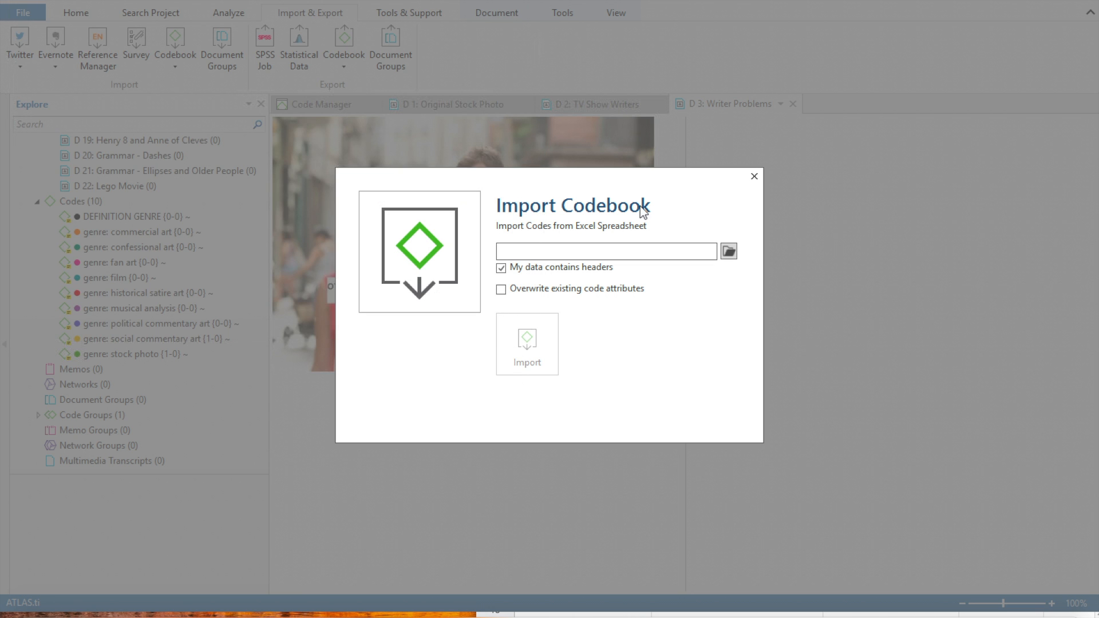
{"action": "left_click", "coordinate": [753, 179]}
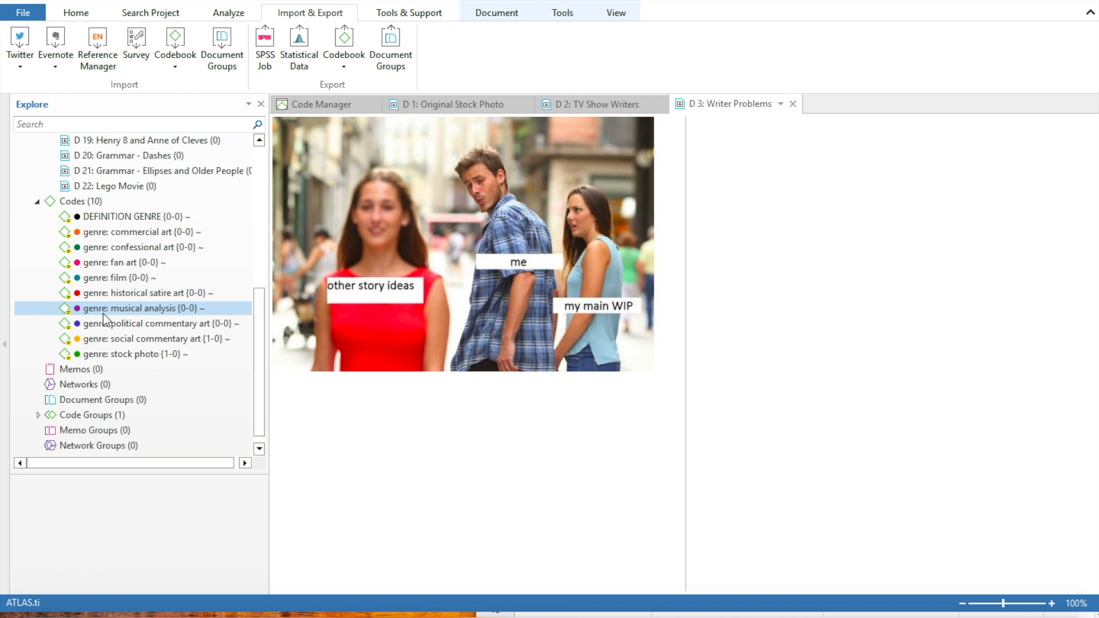
Step: Select the DEFINITION GENRE code in the project tree and open the Code Manager
{"action": "left_click", "coordinate": [99, 203]}
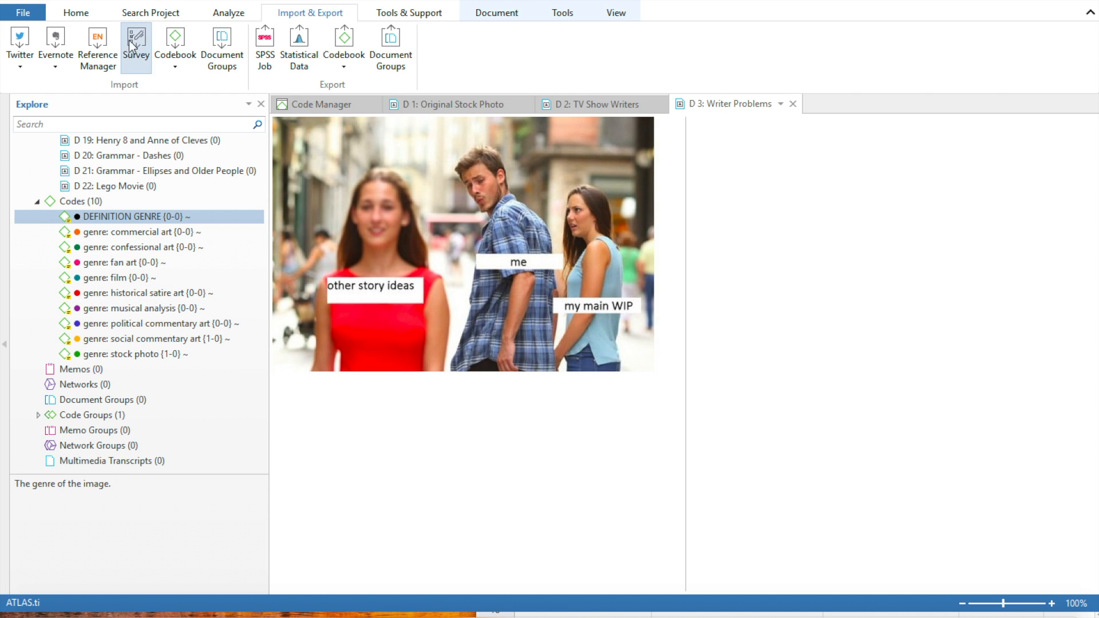
{"action": "left_click", "coordinate": [89, 16]}
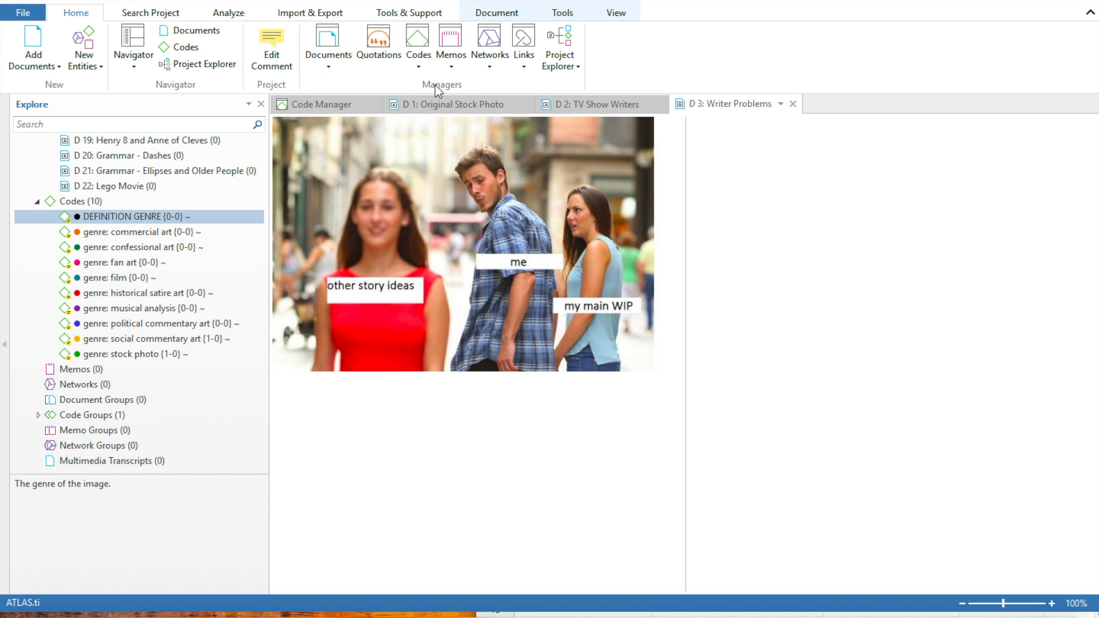
{"action": "left_click", "coordinate": [419, 60]}
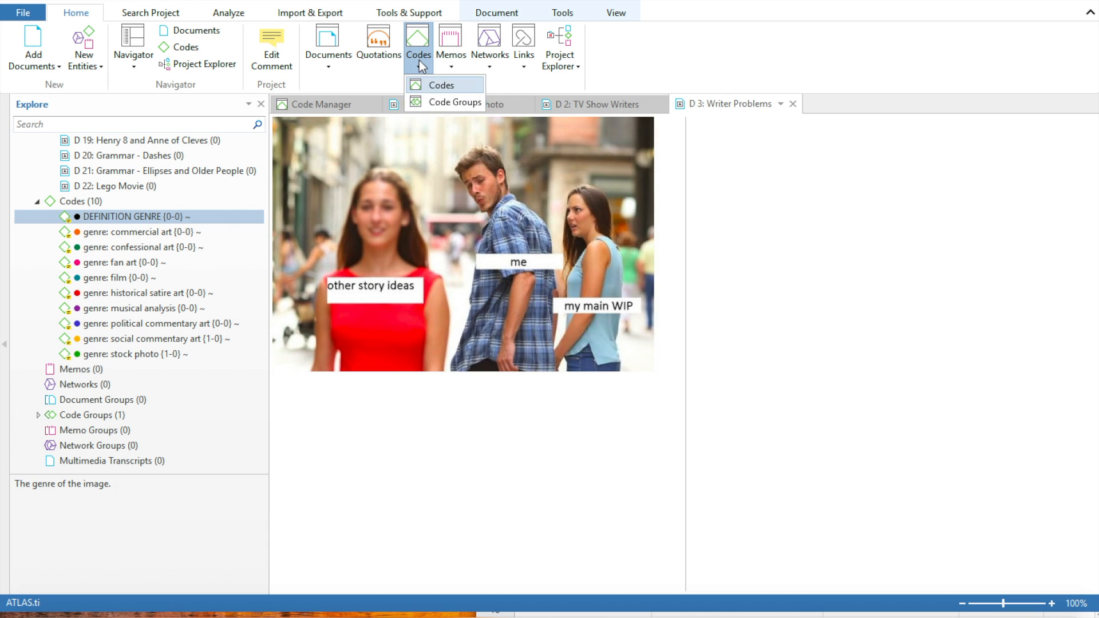
{"action": "left_click", "coordinate": [436, 85]}
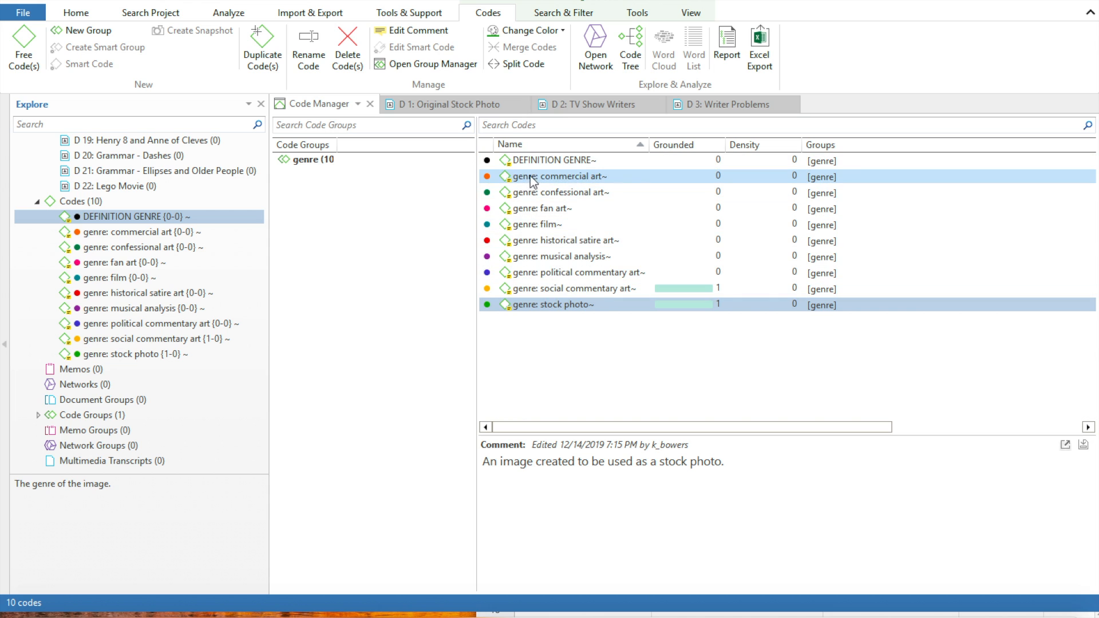
Step: Change the color of the "genre: commercial art" code to brown
{"action": "left_click", "coordinate": [569, 179]}
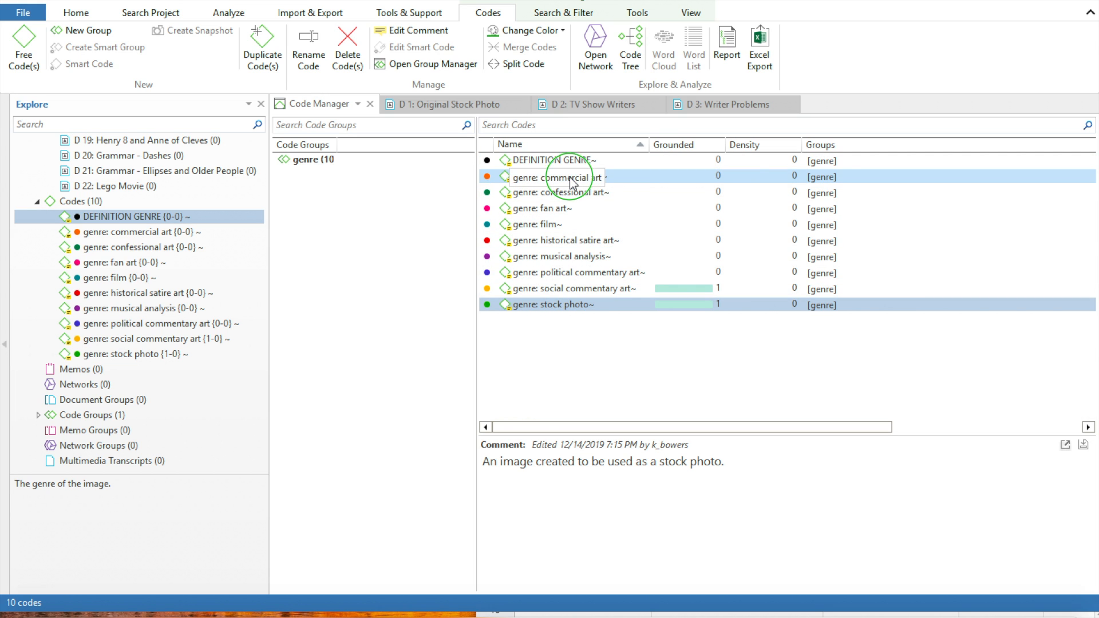
{"action": "right_click", "coordinate": [571, 182]}
{"action": "left_click", "coordinate": [557, 177]}
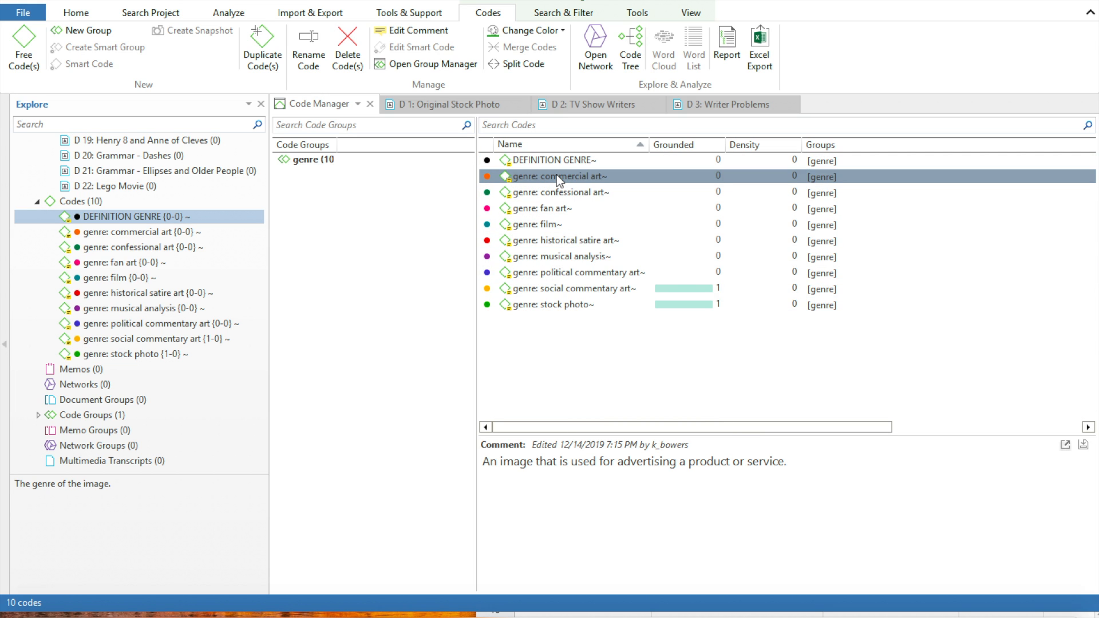
{"action": "left_click", "coordinate": [563, 32]}
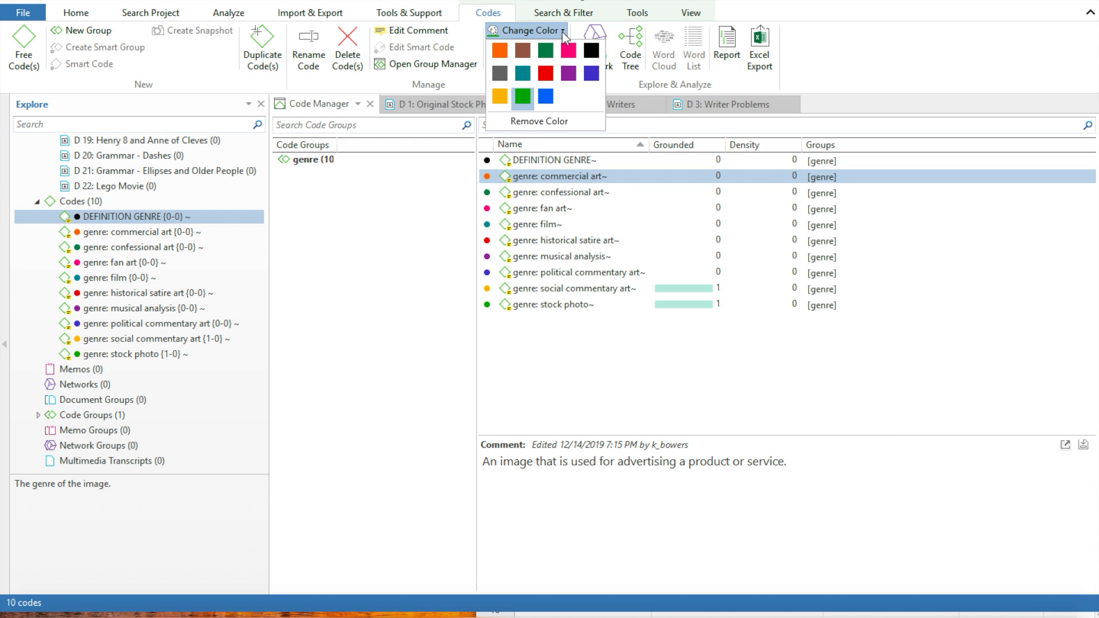
{"action": "left_click", "coordinate": [527, 51]}
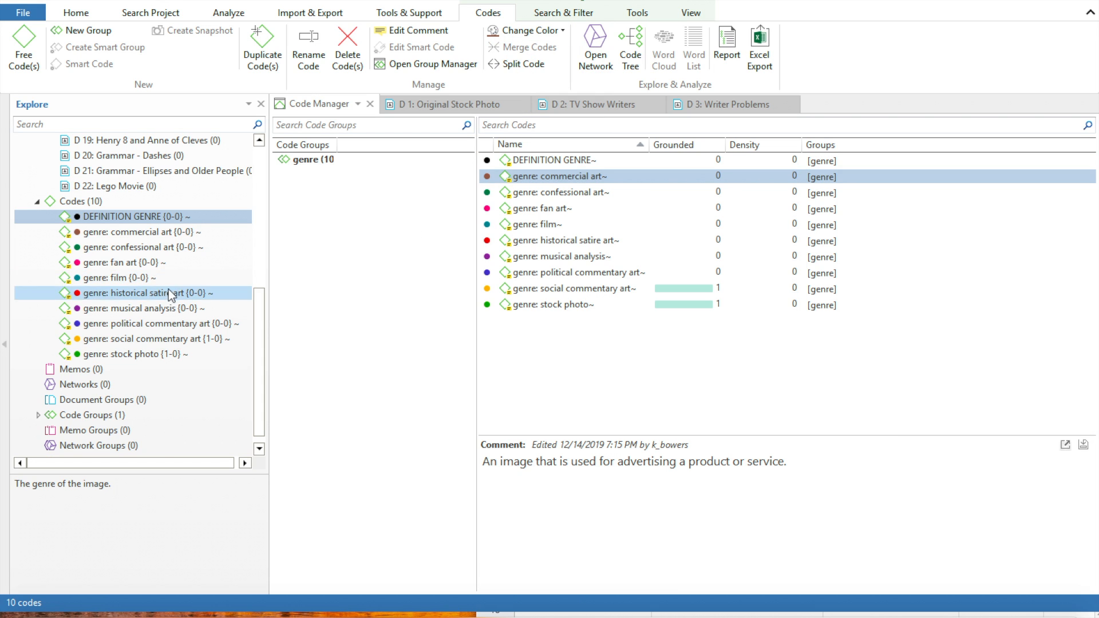
Step: Return to the project's document list and open document D 3: Writer Problems
{"action": "scroll", "coordinate": [167, 289], "scroll_direction": "up", "scroll_amount": 2}
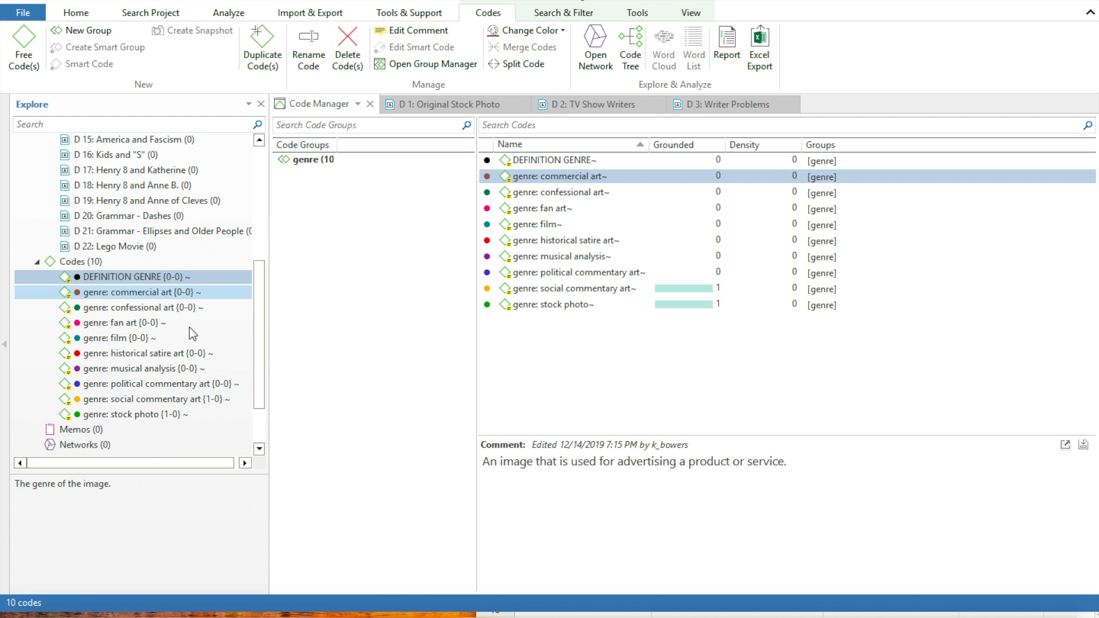
{"action": "left_click_drag", "start_coordinate": [262, 376], "coordinate": [236, 194]}
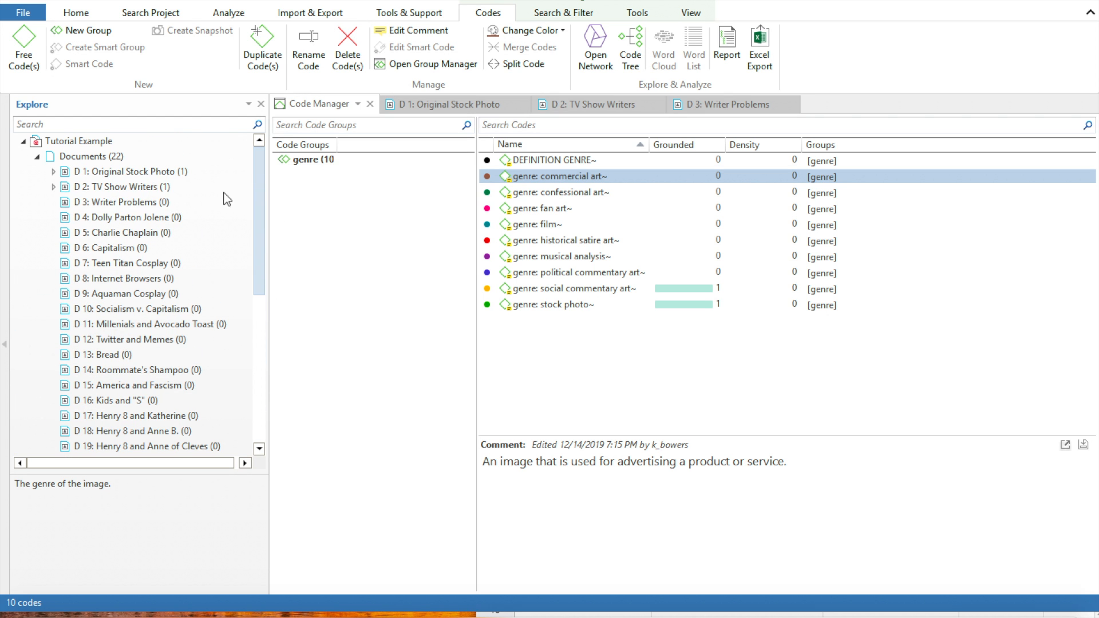
{"action": "left_click", "coordinate": [133, 204]}
{"action": "double_click", "coordinate": [133, 204]}
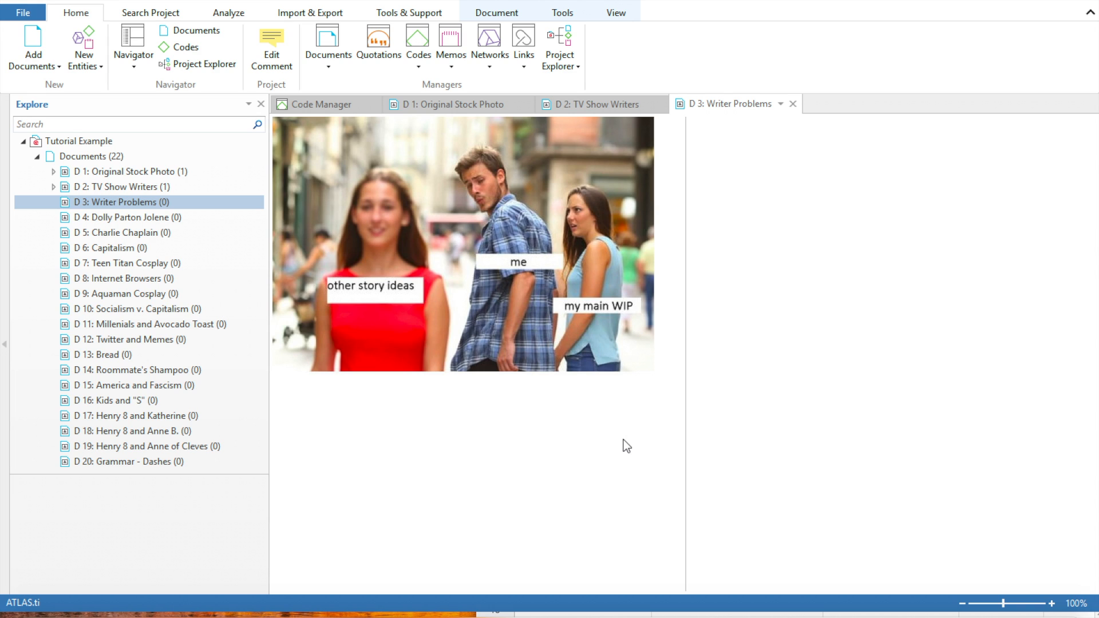
Step: Switch to the browser, bring up the Distracted Boyfriend Pictures spreadsheet and move its window so more columns fit on screen
{"action": "left_click", "coordinate": [153, 614]}
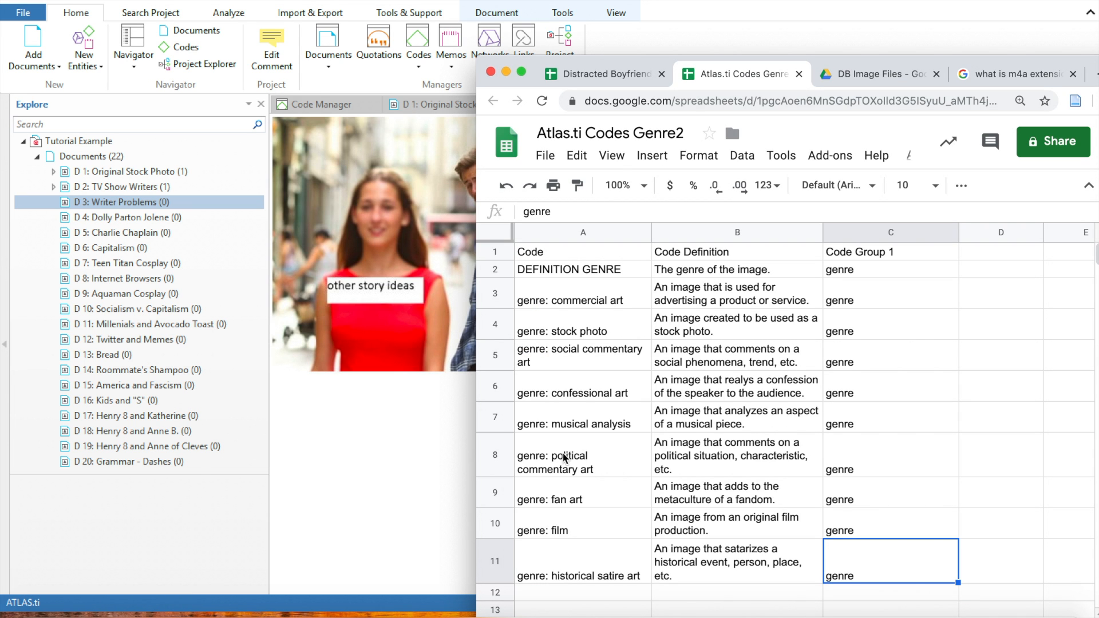
{"action": "left_click", "coordinate": [605, 79]}
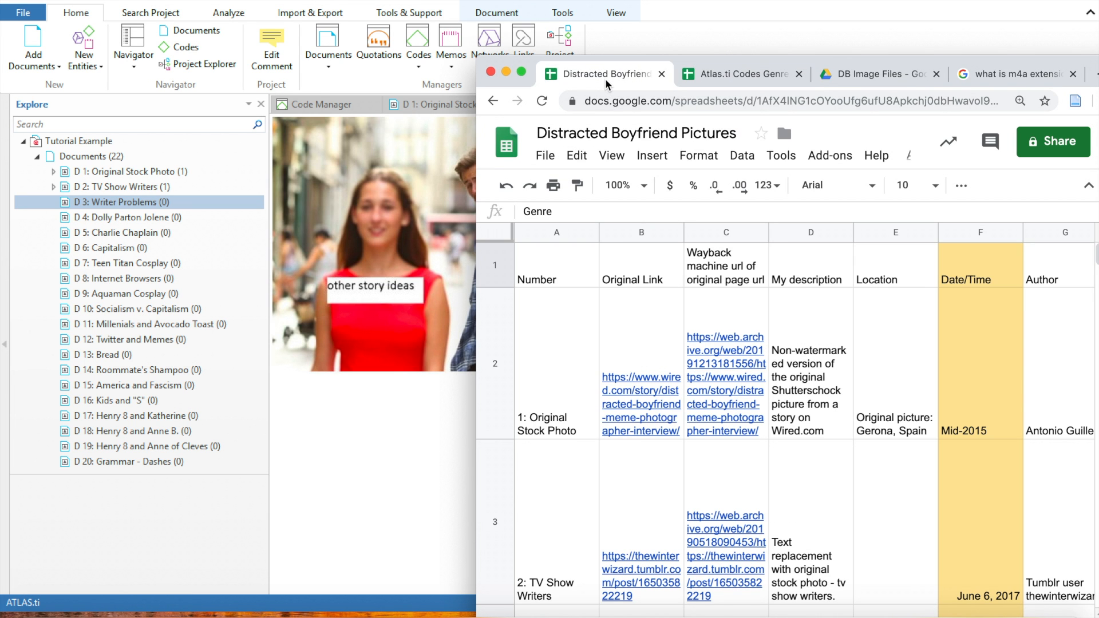
{"action": "left_click_drag", "start_coordinate": [699, 59], "coordinate": [587, 14]}
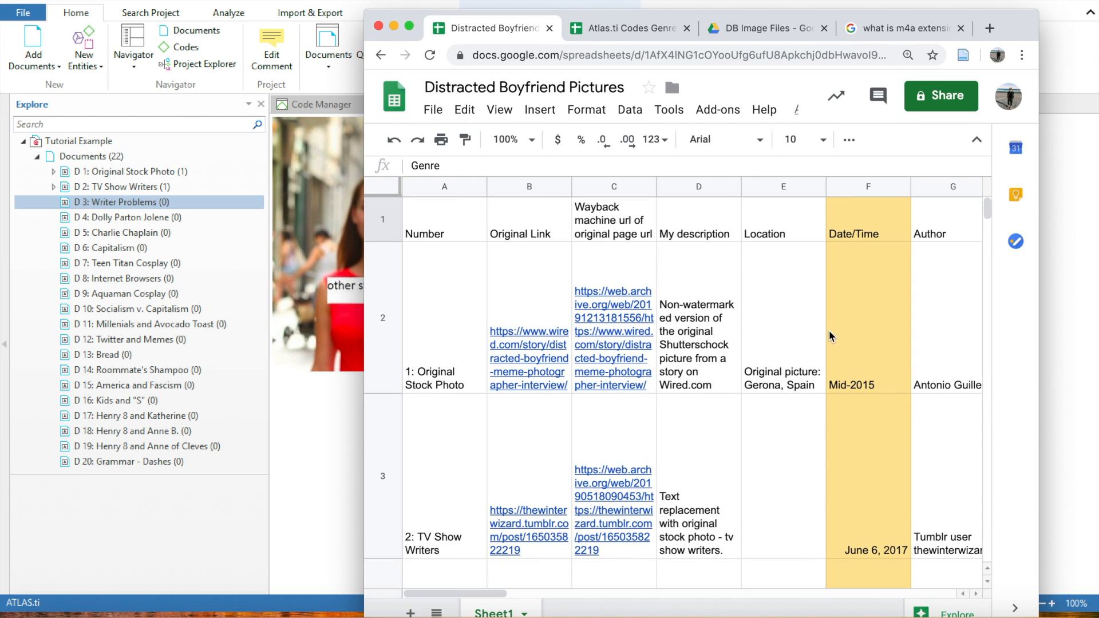
Step: Look up the genre recorded for image 3: Writer Problems in the spreadsheet
{"action": "left_click", "coordinate": [444, 487]}
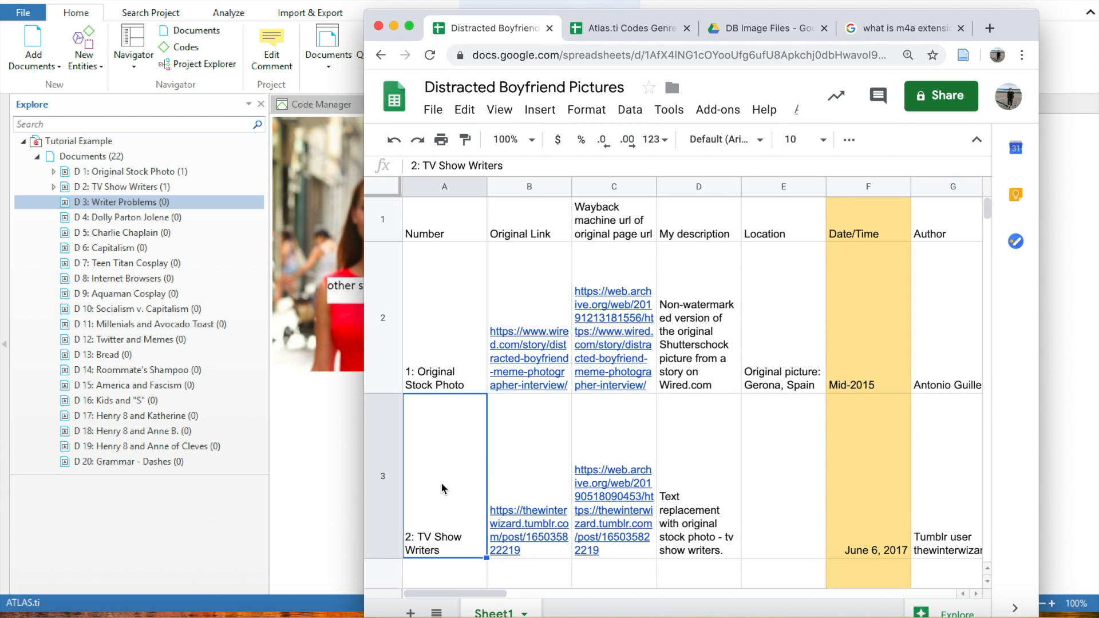
{"action": "key", "text": "Down"}
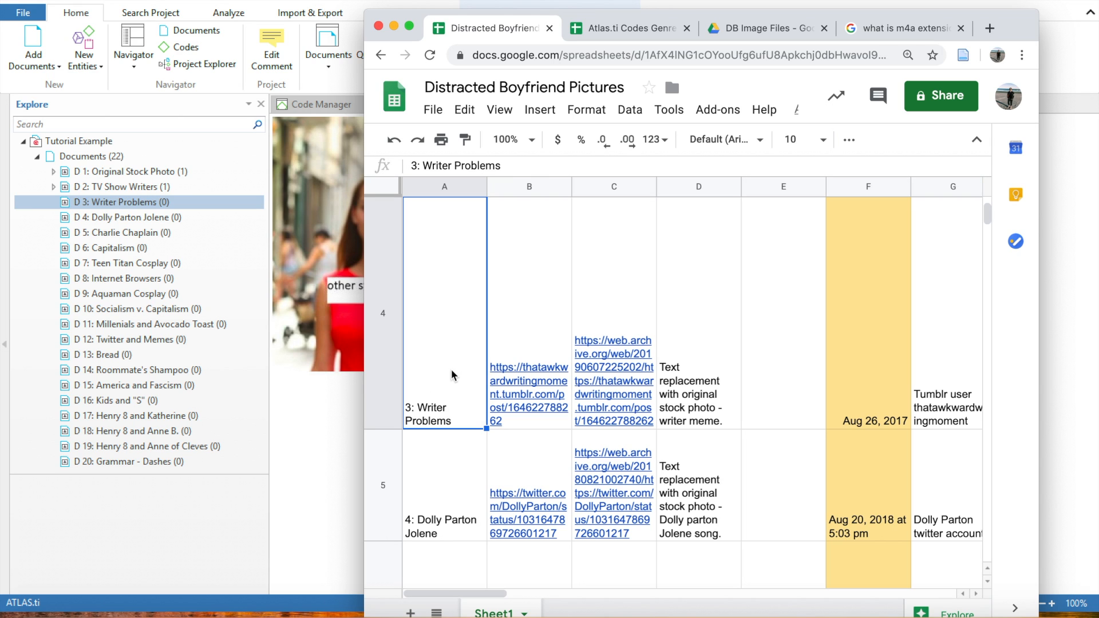
{"action": "key", "text": "Right"}
{"action": "key", "text": "Right"}
{"action": "key", "text": "Right"}
{"action": "key", "text": "Right"}
{"action": "key", "text": "Right"}
{"action": "key", "text": "Right"}
{"action": "key", "text": "Right"}
{"action": "key", "text": "Right"}
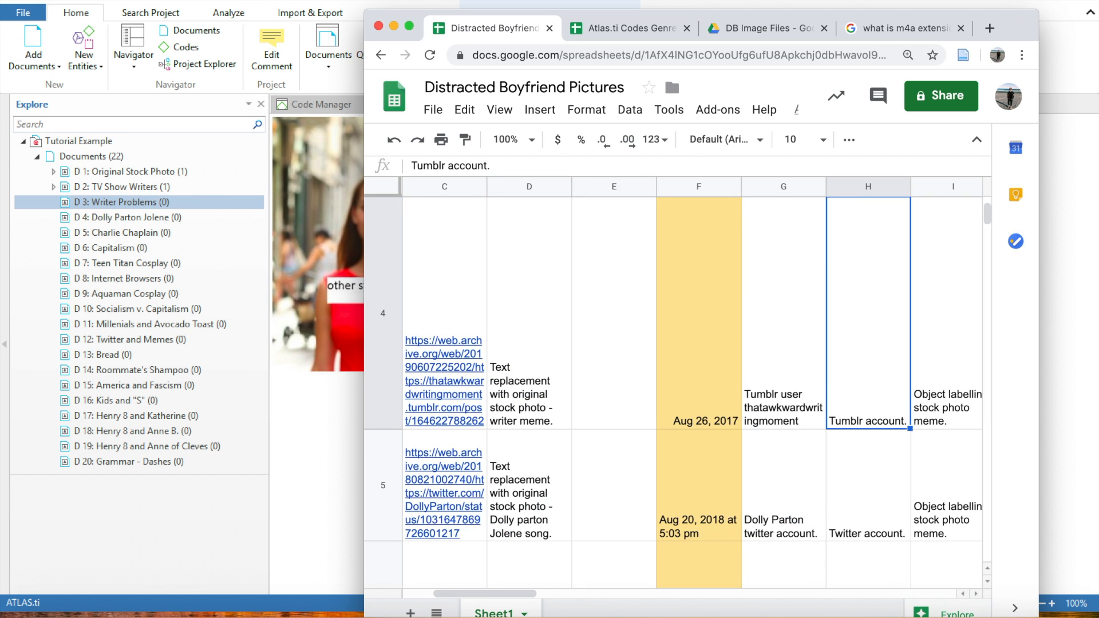
{"action": "key", "text": "Right"}
{"action": "key", "text": "Right"}
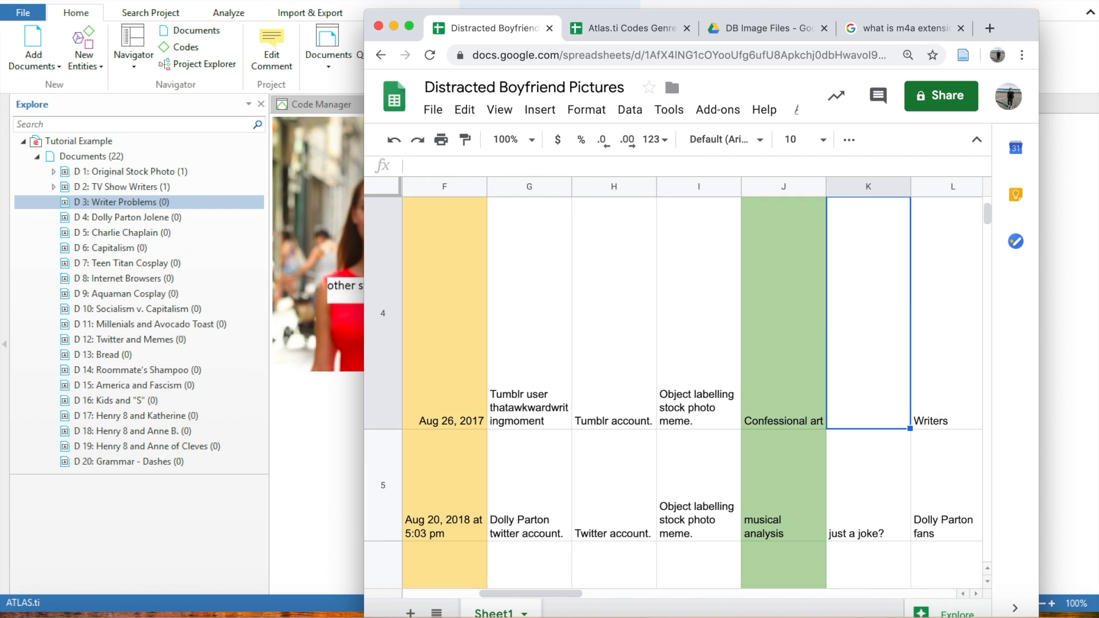
{"action": "key", "text": "Left"}
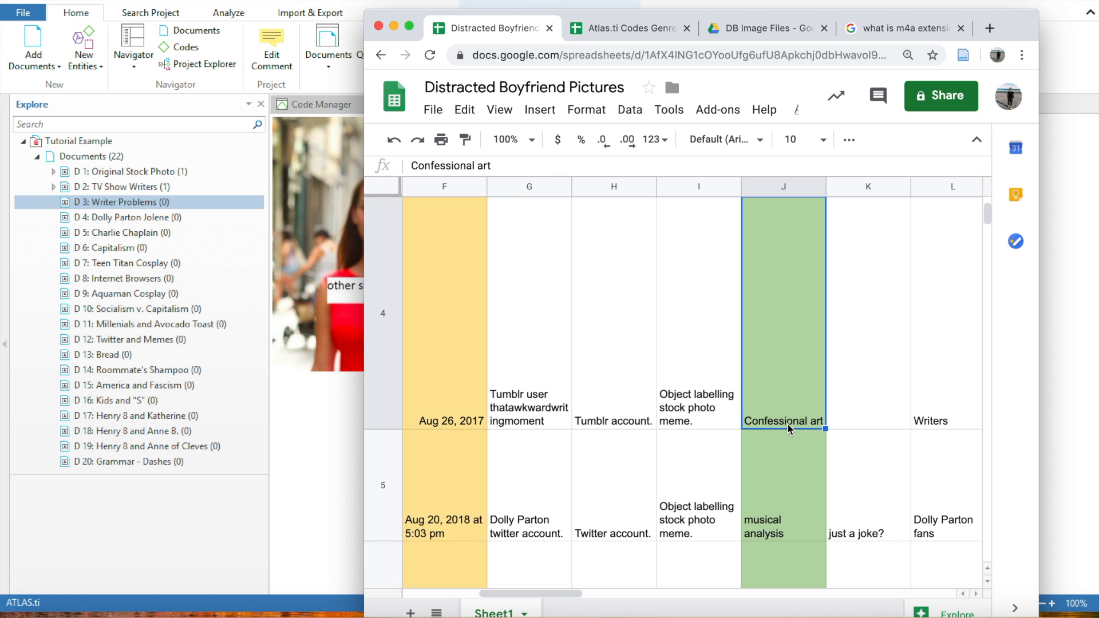
Step: Return to ATLAS.ti, mark the whole Writer Problems image as a quotation area and apply the "genre: confessional art" code to it
{"action": "left_click", "coordinate": [394, 27]}
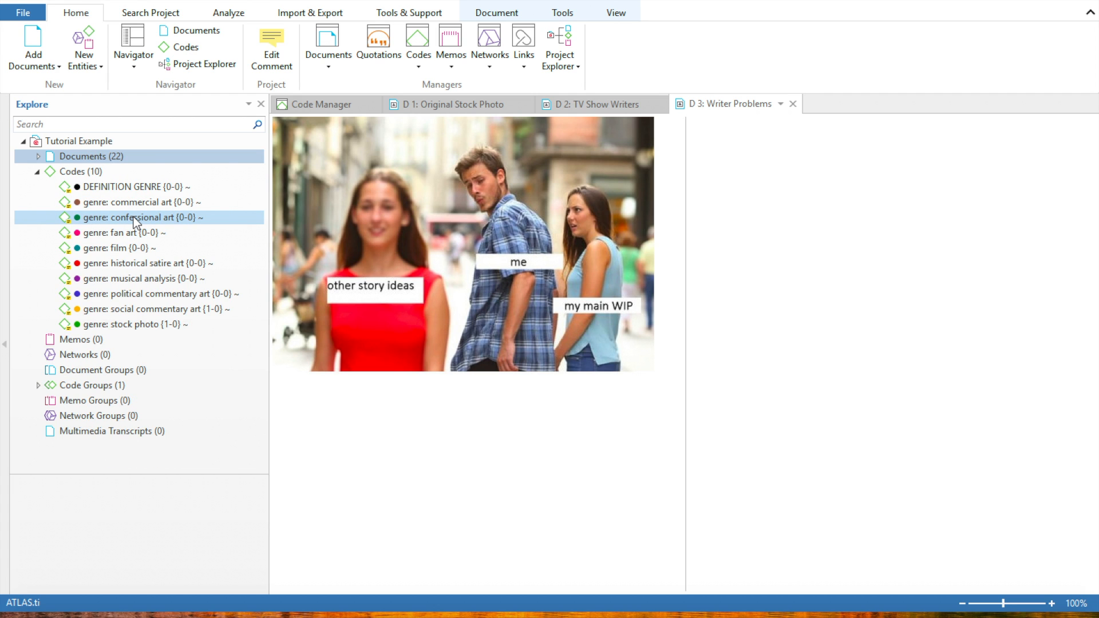
{"action": "left_click_drag", "start_coordinate": [277, 120], "coordinate": [700, 390]}
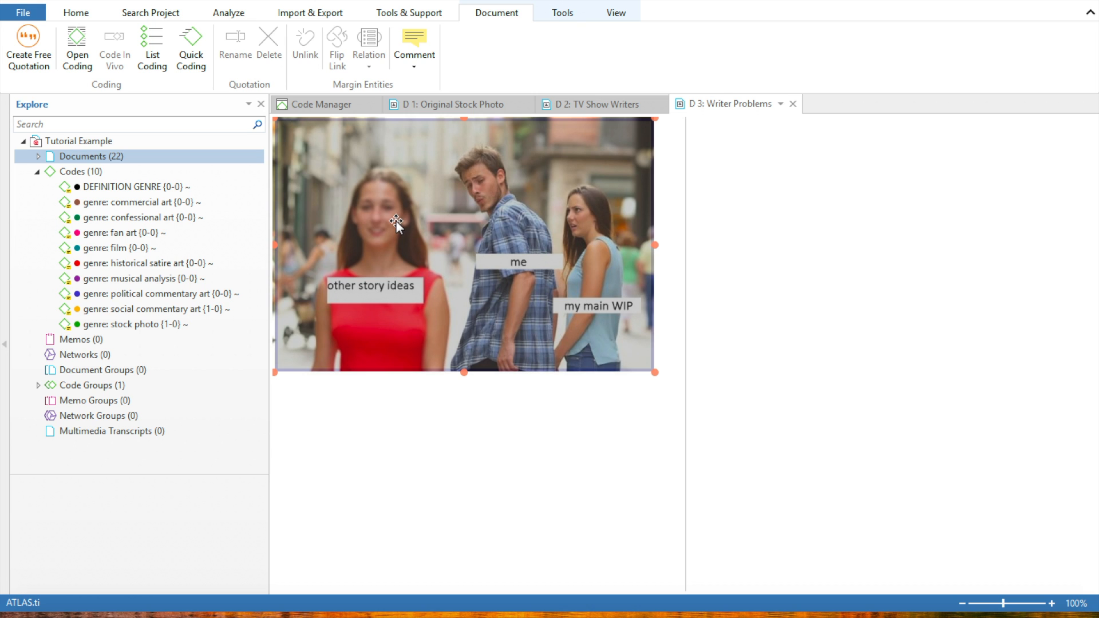
{"action": "left_click_drag", "start_coordinate": [143, 219], "coordinate": [339, 211]}
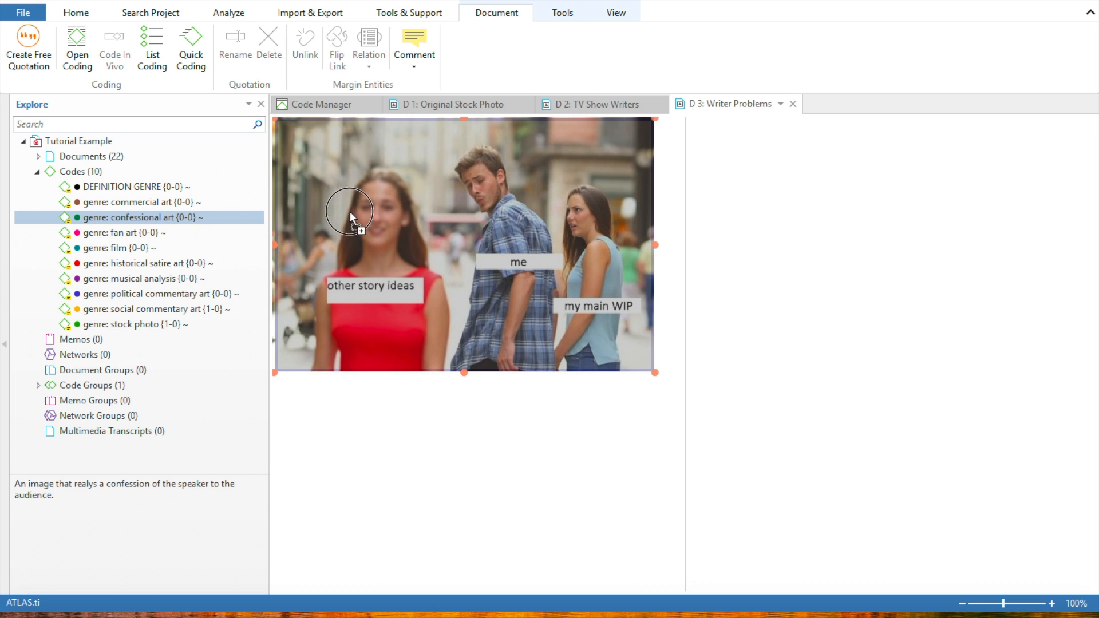
{"action": "left_click_drag", "start_coordinate": [428, 212], "coordinate": [428, 212]}
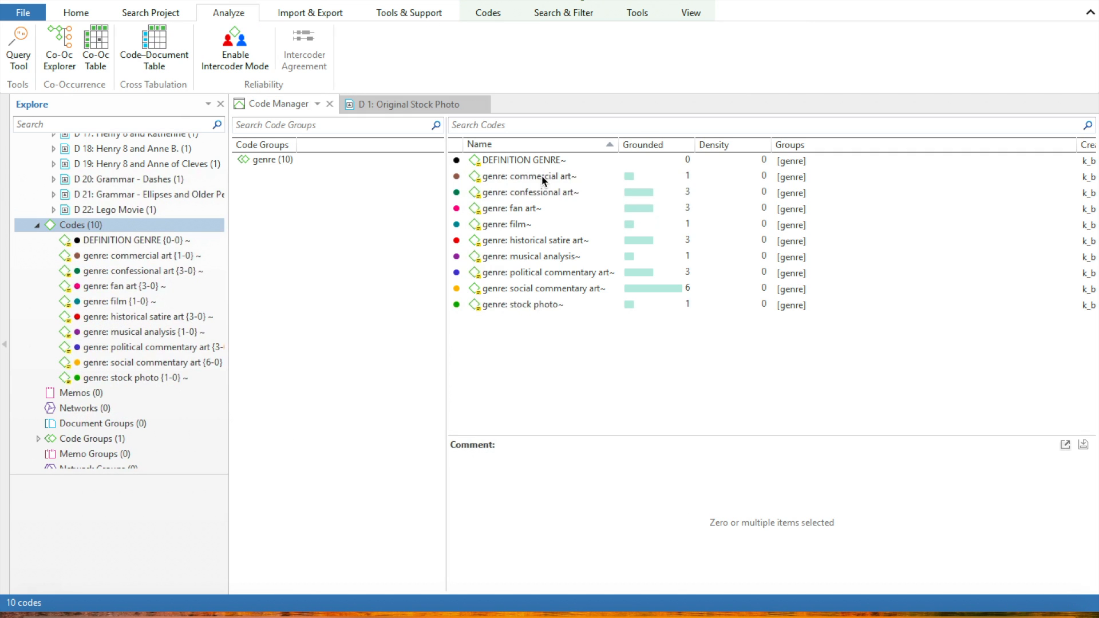
Step: Check the coded documents in the project tree and open the Network Manager
{"action": "scroll", "coordinate": [162, 228], "scroll_direction": "down", "scroll_amount": 1}
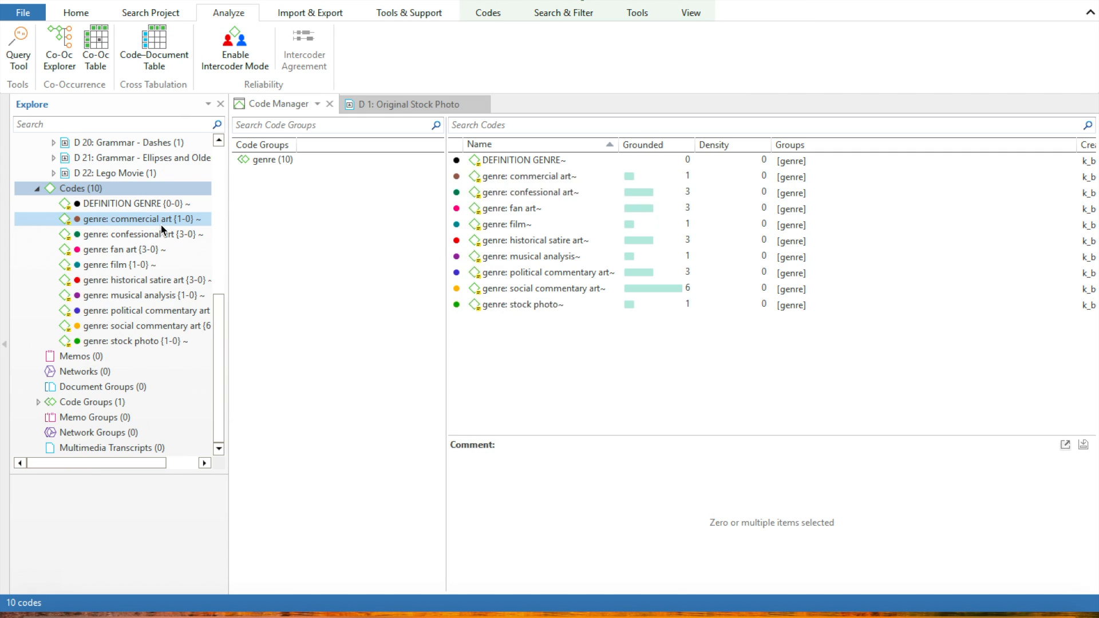
{"action": "scroll", "coordinate": [162, 228], "scroll_direction": "up", "scroll_amount": 7}
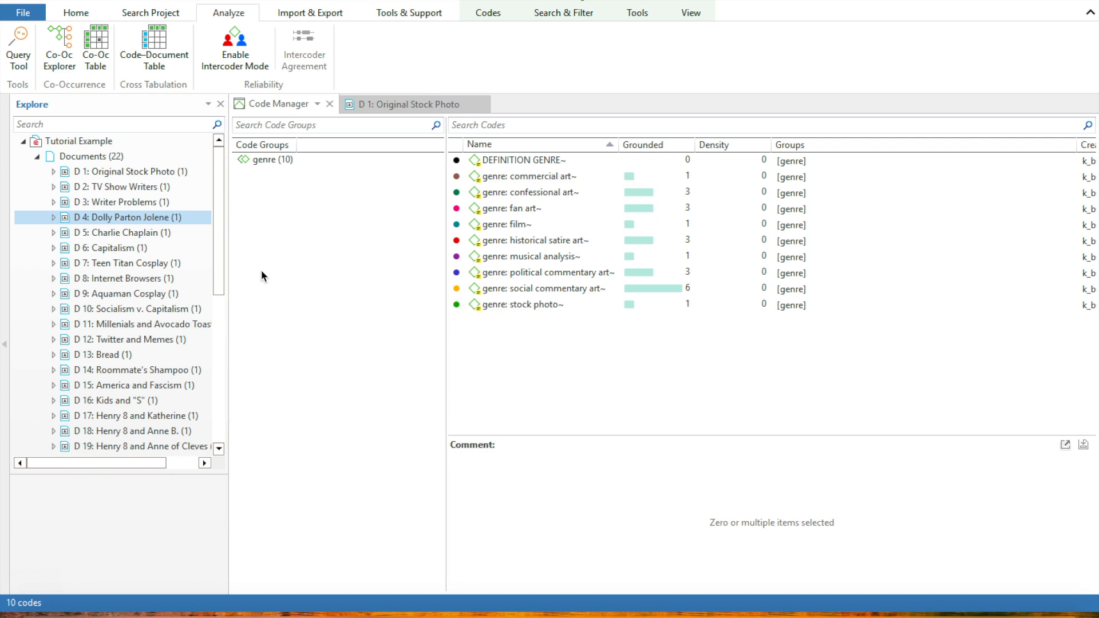
{"action": "left_click", "coordinate": [75, 14]}
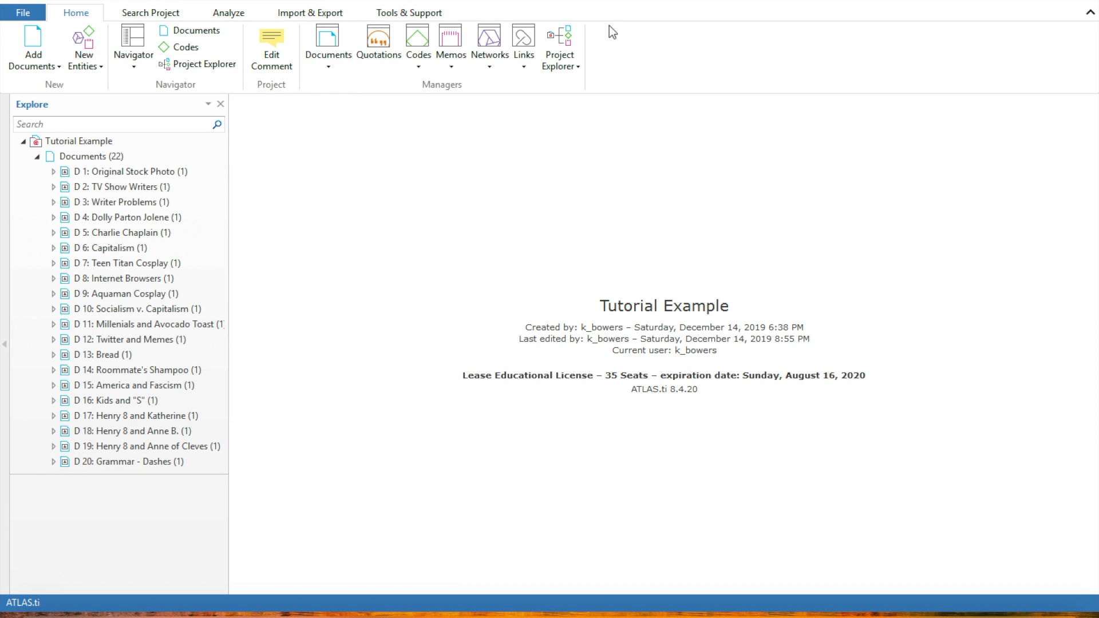
{"action": "left_click", "coordinate": [489, 67]}
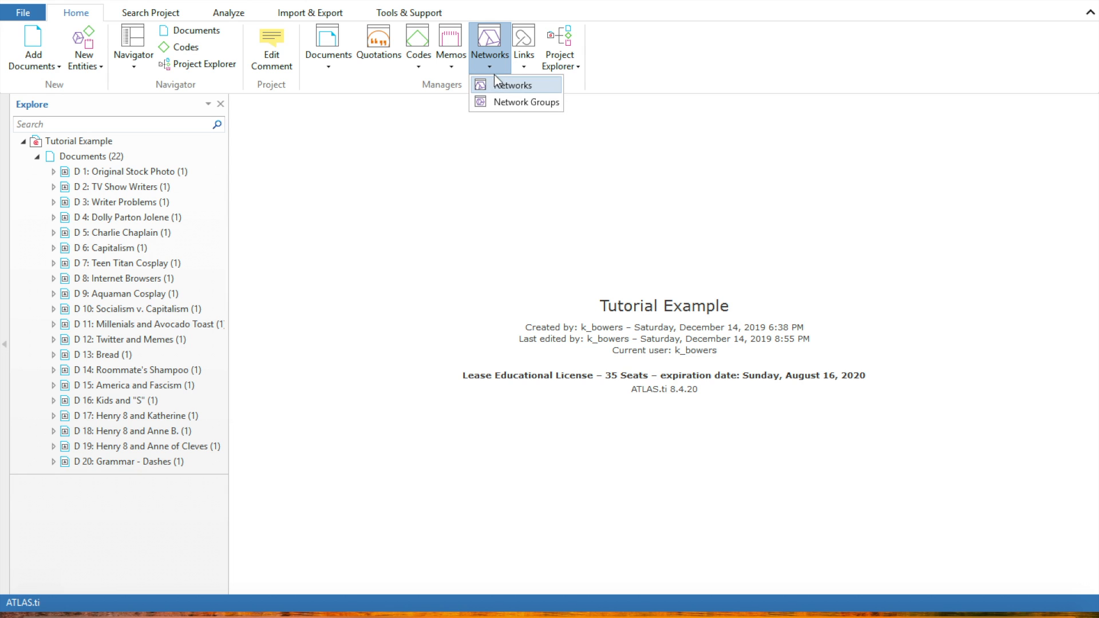
{"action": "left_click", "coordinate": [501, 85]}
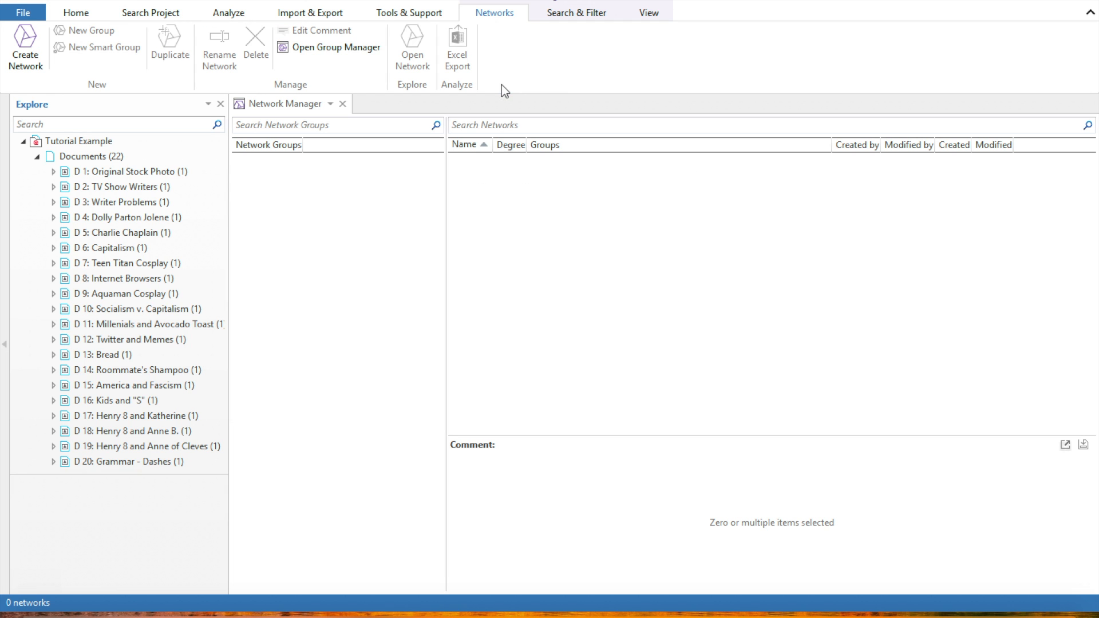
Step: Create a new network named Genres and dock its floating window in the main workspace
{"action": "left_click", "coordinate": [29, 59]}
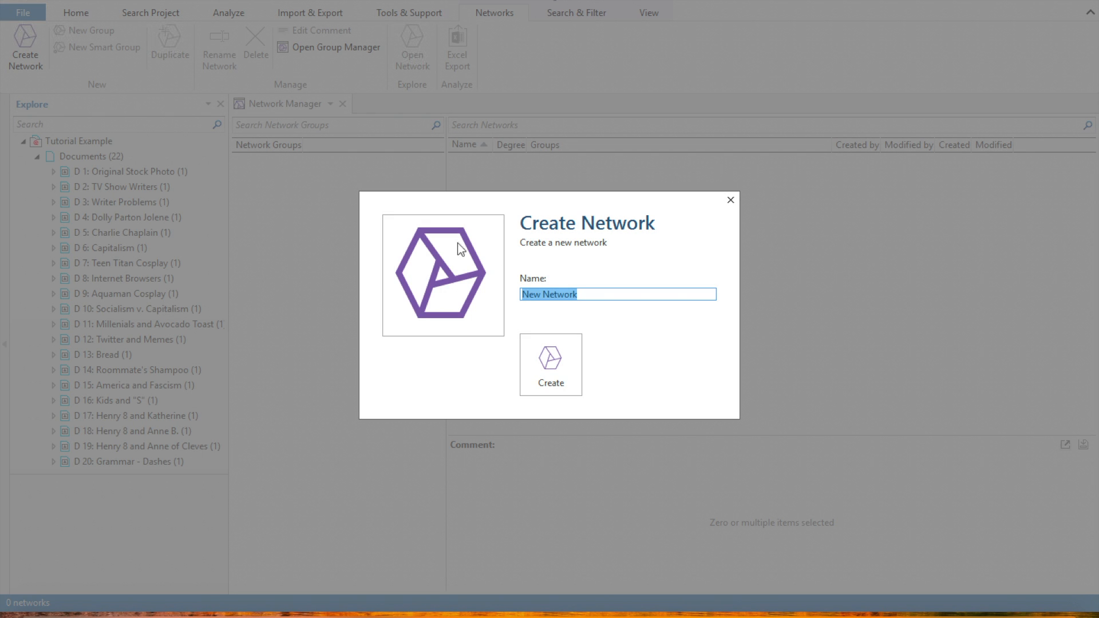
{"action": "type", "text": "Genres"}
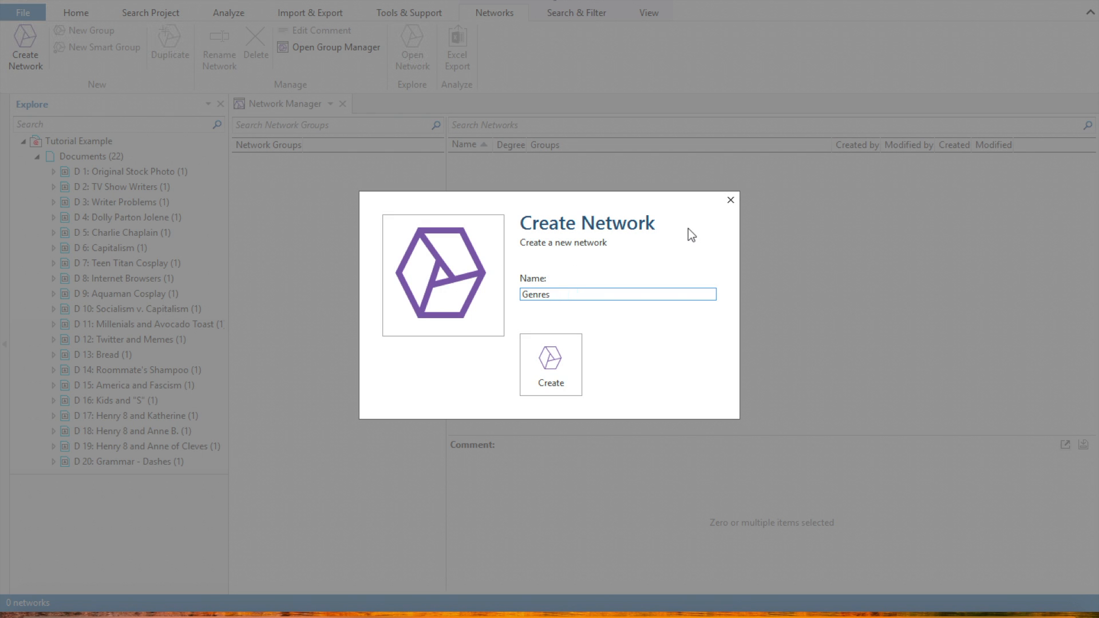
{"action": "left_click", "coordinate": [575, 368]}
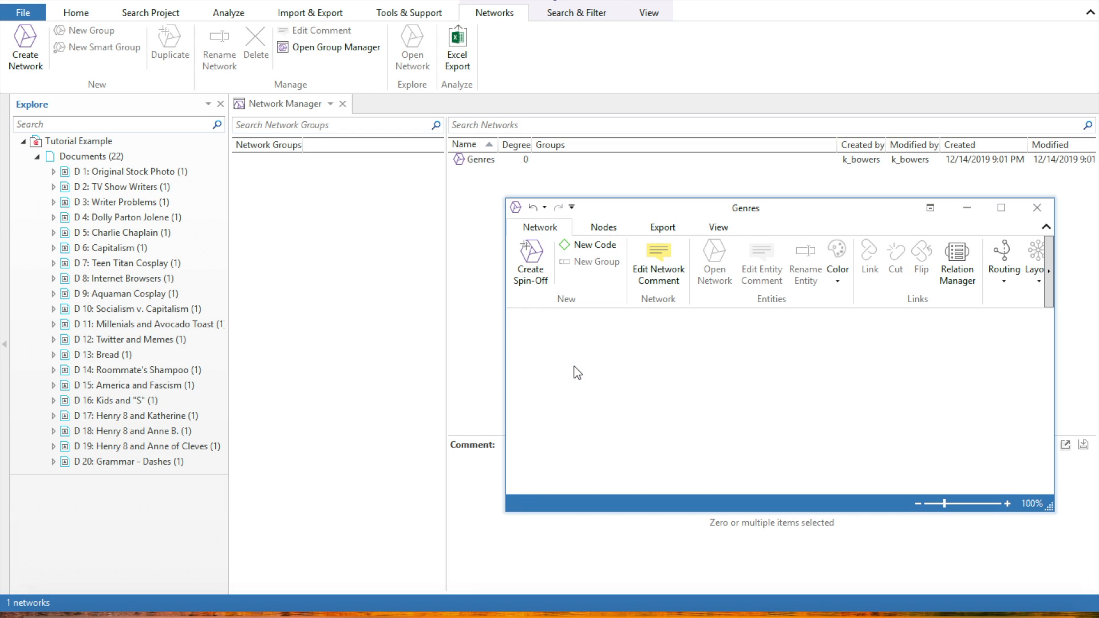
{"action": "left_click_drag", "start_coordinate": [815, 214], "coordinate": [766, 194]}
{"action": "left_click", "coordinate": [905, 207]}
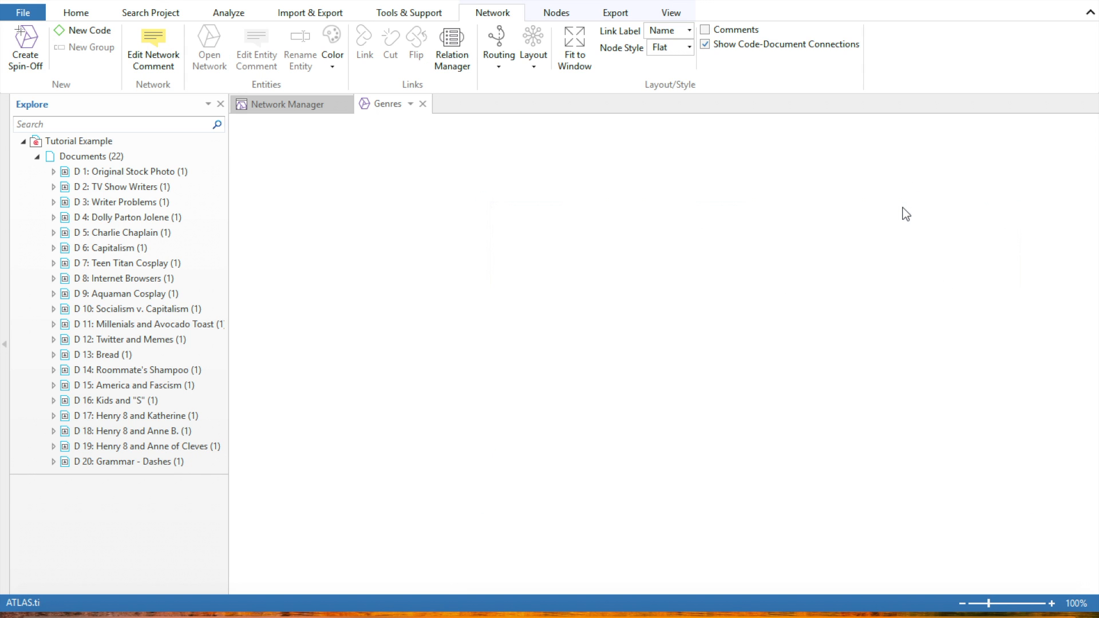
Step: Add the DEFINITION GENRE code to the middle of the Genres network and place the individual genre codes in a ring around it
{"action": "left_click", "coordinate": [37, 157]}
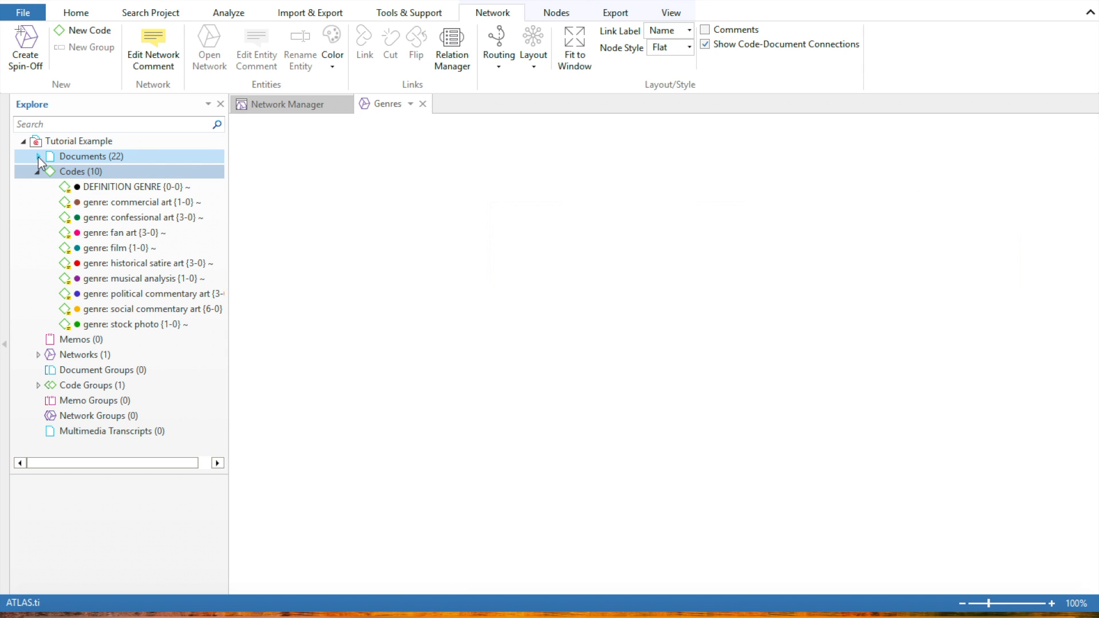
{"action": "left_click", "coordinate": [118, 189]}
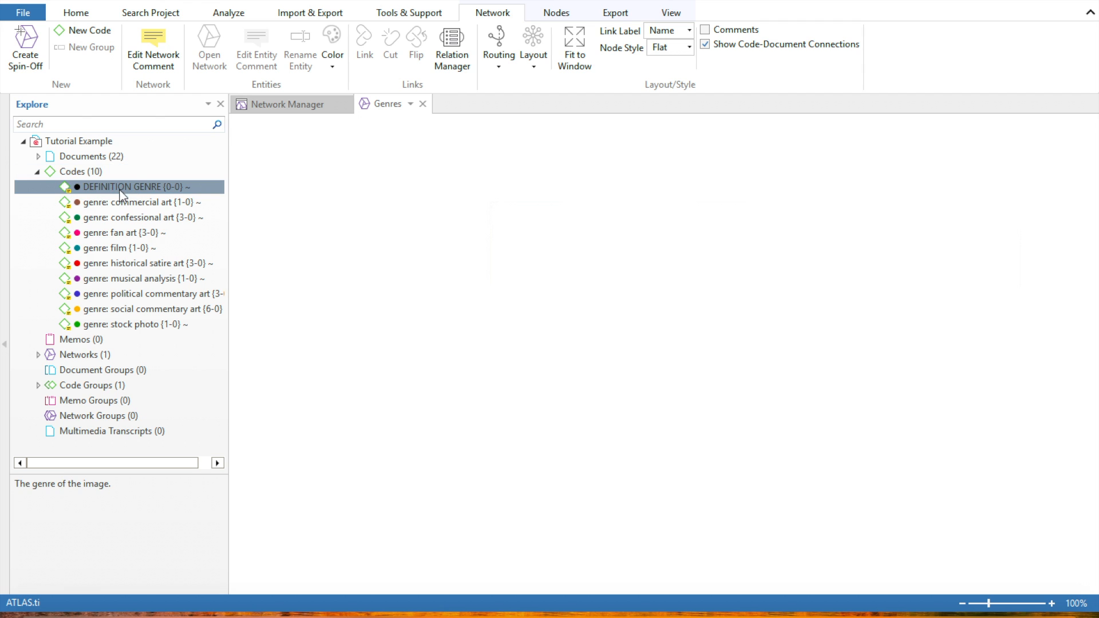
{"action": "left_click_drag", "start_coordinate": [112, 186], "coordinate": [675, 311]}
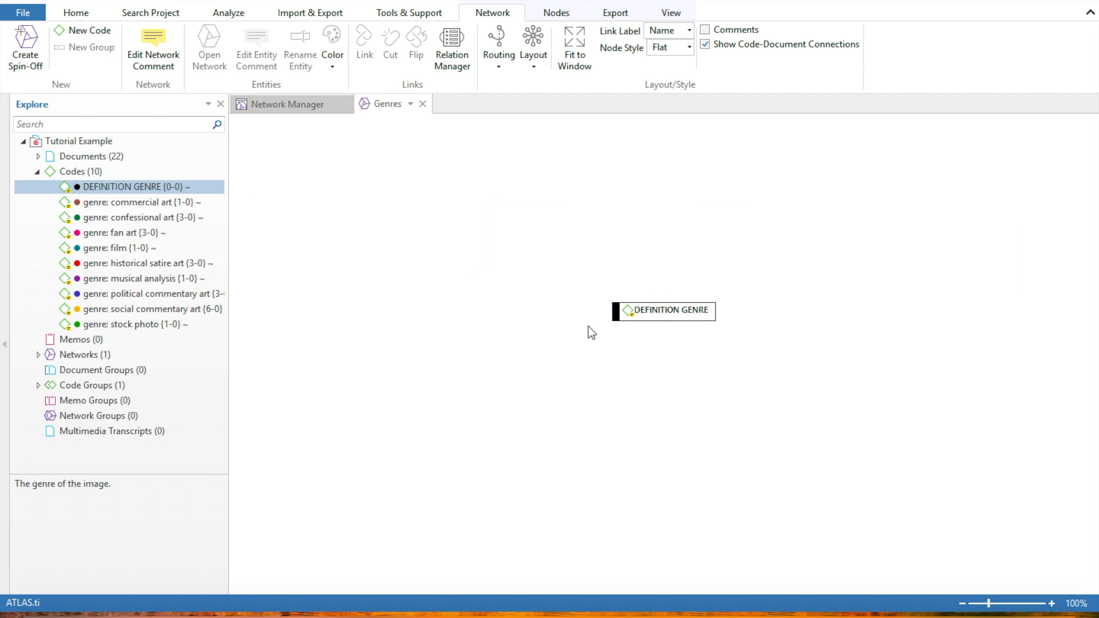
{"action": "left_click", "coordinate": [135, 201]}
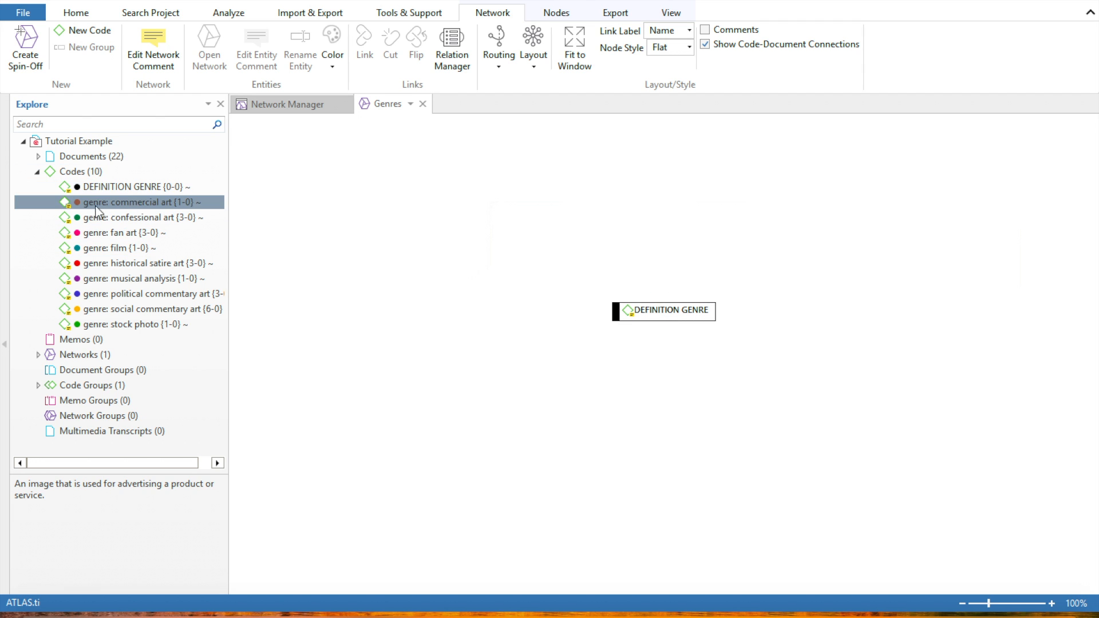
{"action": "left_click_drag", "start_coordinate": [167, 218], "coordinate": [442, 275]}
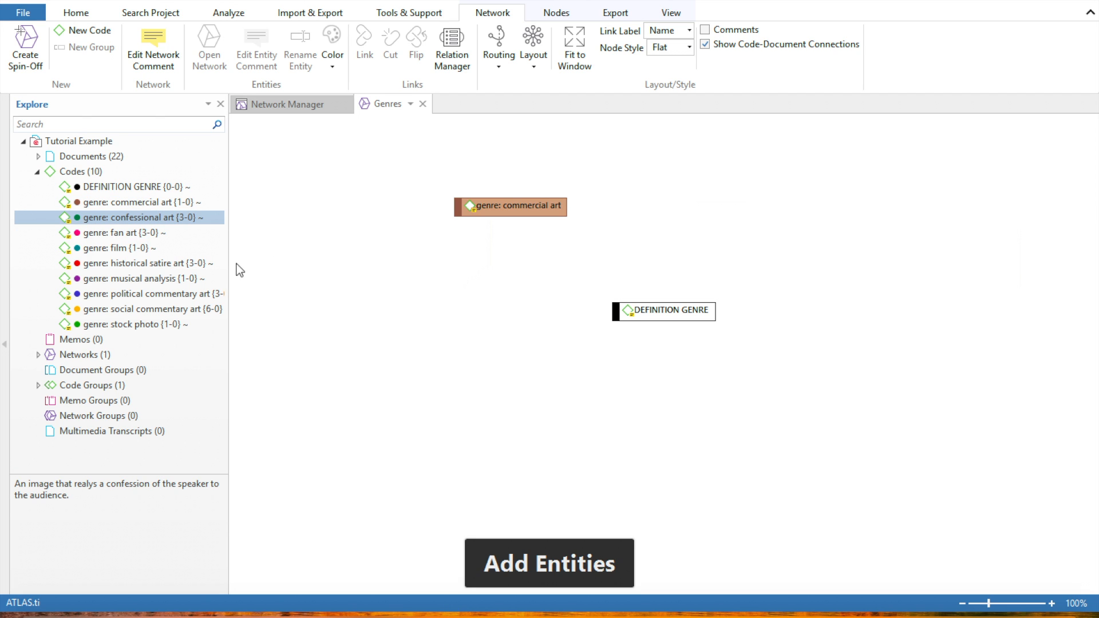
{"action": "left_click_drag", "start_coordinate": [153, 239], "coordinate": [352, 376]}
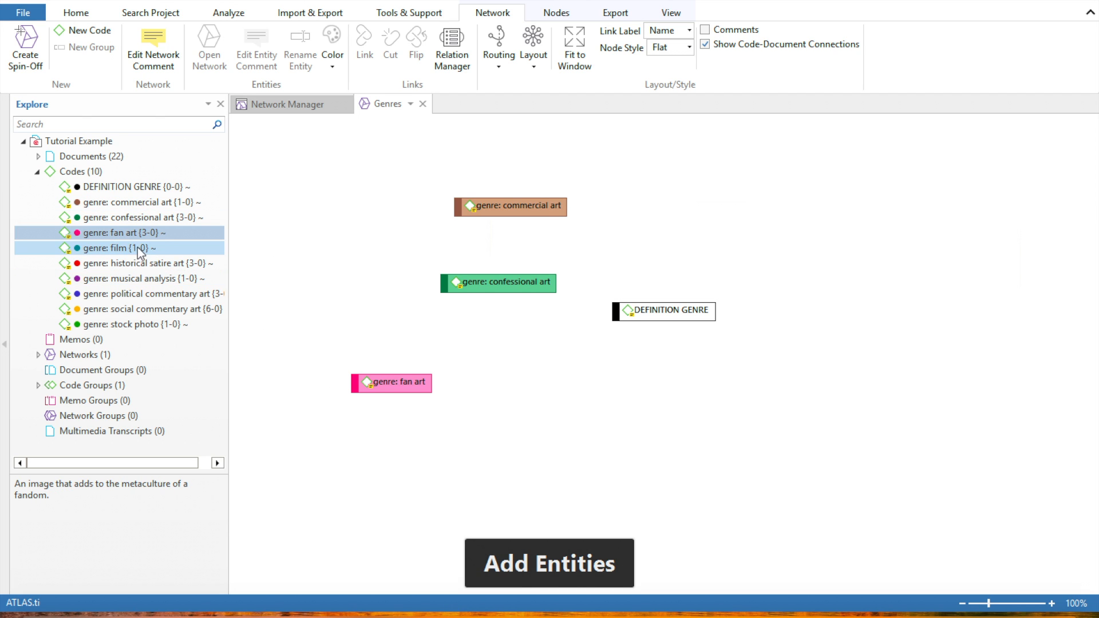
{"action": "left_click_drag", "start_coordinate": [131, 248], "coordinate": [572, 428]}
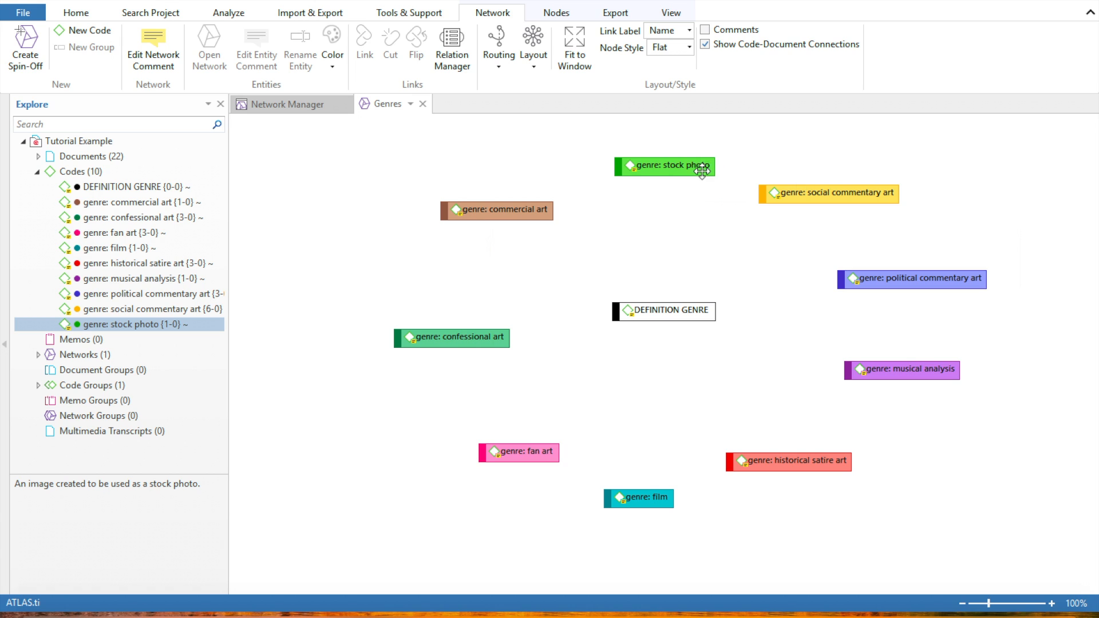
Step: Link the DEFINITION GENRE code to each surrounding genre code, starting with "genre: stock photo", using the noname relation
{"action": "left_click", "coordinate": [695, 167]}
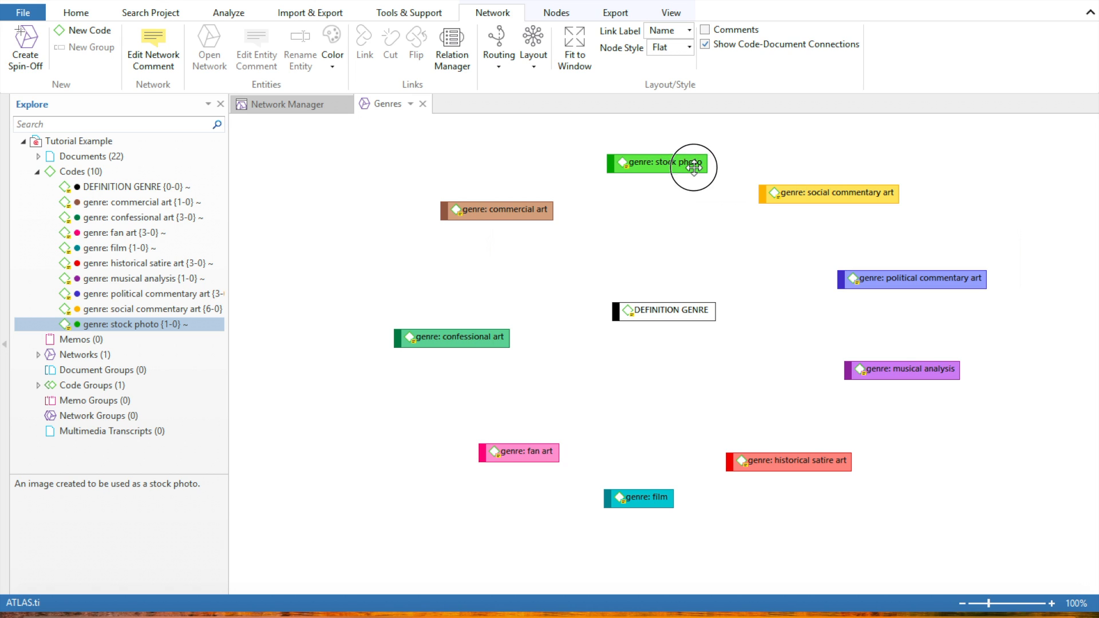
{"action": "left_click", "coordinate": [681, 314]}
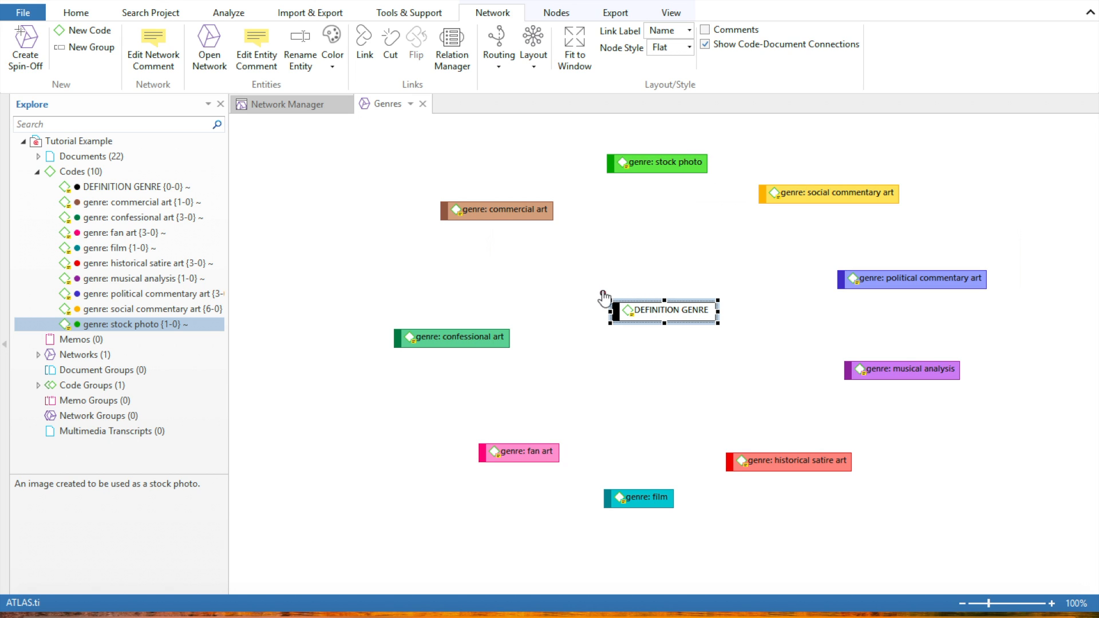
{"action": "left_click_drag", "start_coordinate": [603, 293], "coordinate": [657, 167]}
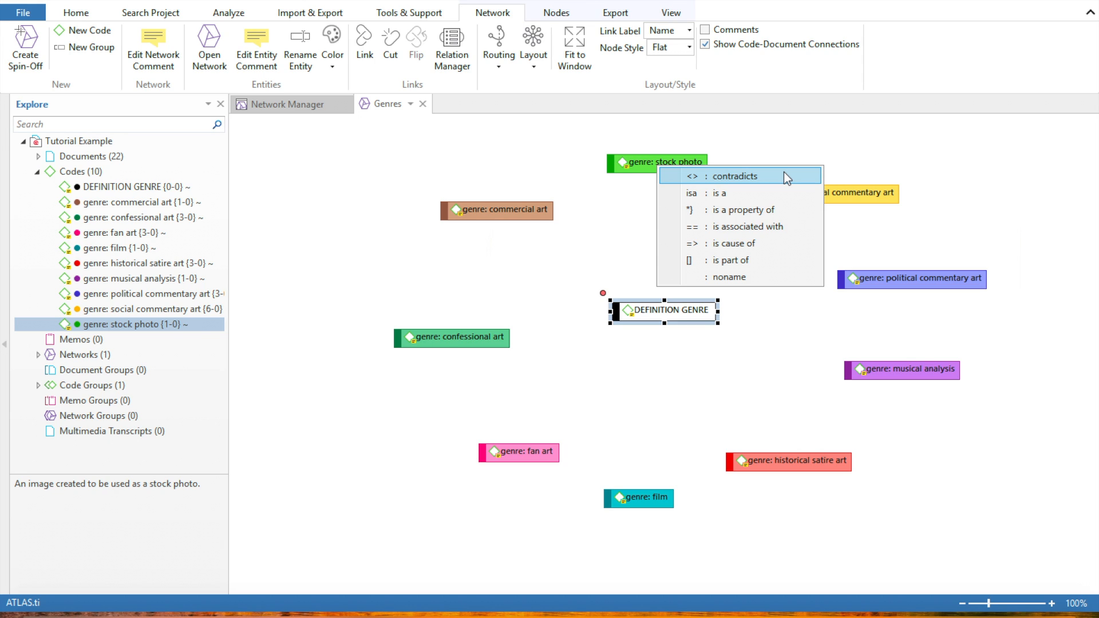
{"action": "left_click", "coordinate": [784, 281]}
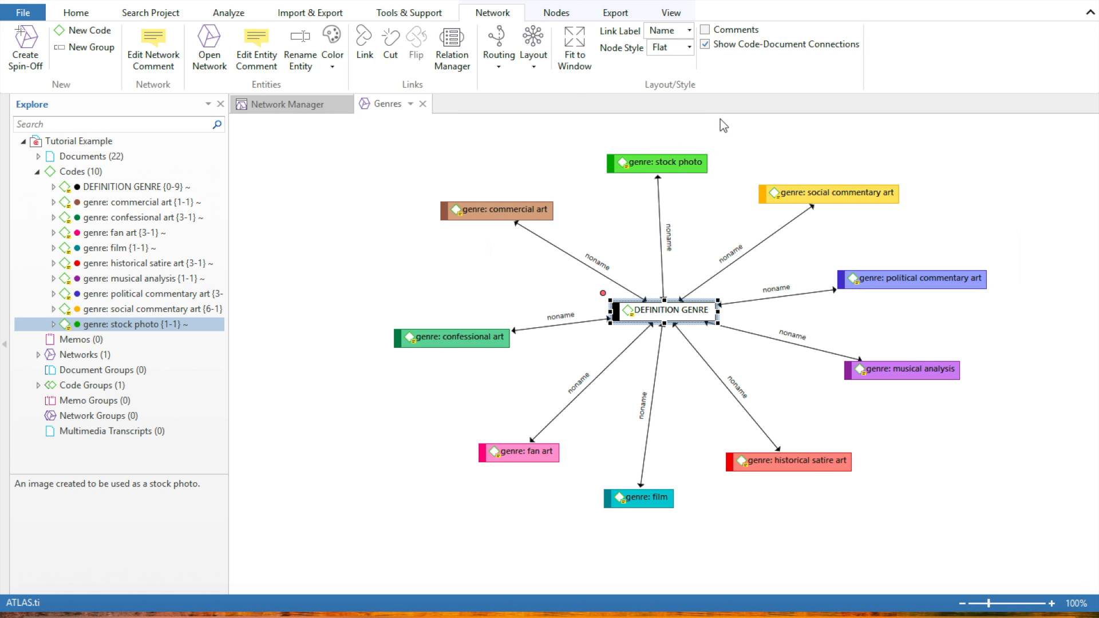
Step: Collapse the codes in the project tree and save the network comment "What I want to accomplish with this network."
{"action": "left_click", "coordinate": [38, 171]}
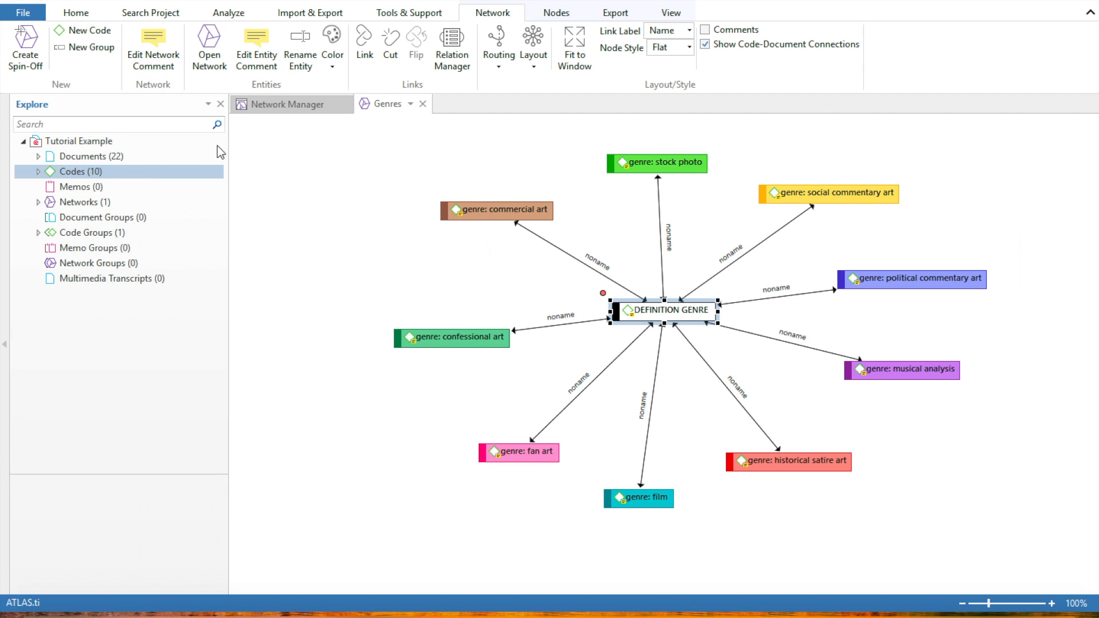
{"action": "left_click", "coordinate": [160, 64]}
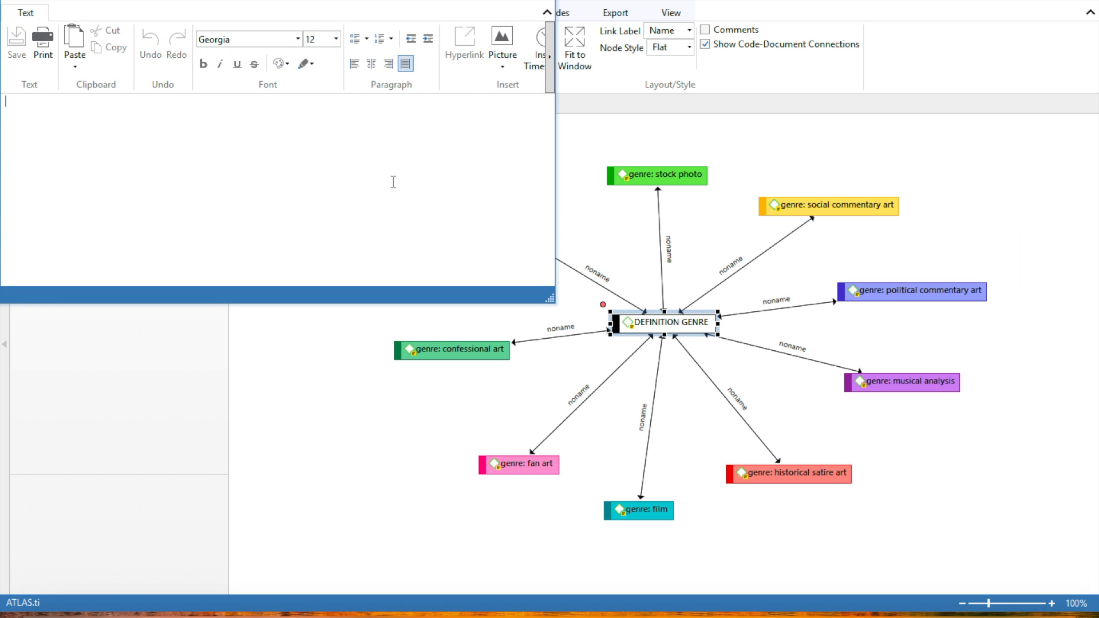
{"action": "type", "text": "What I want to accomplish wiht this"}
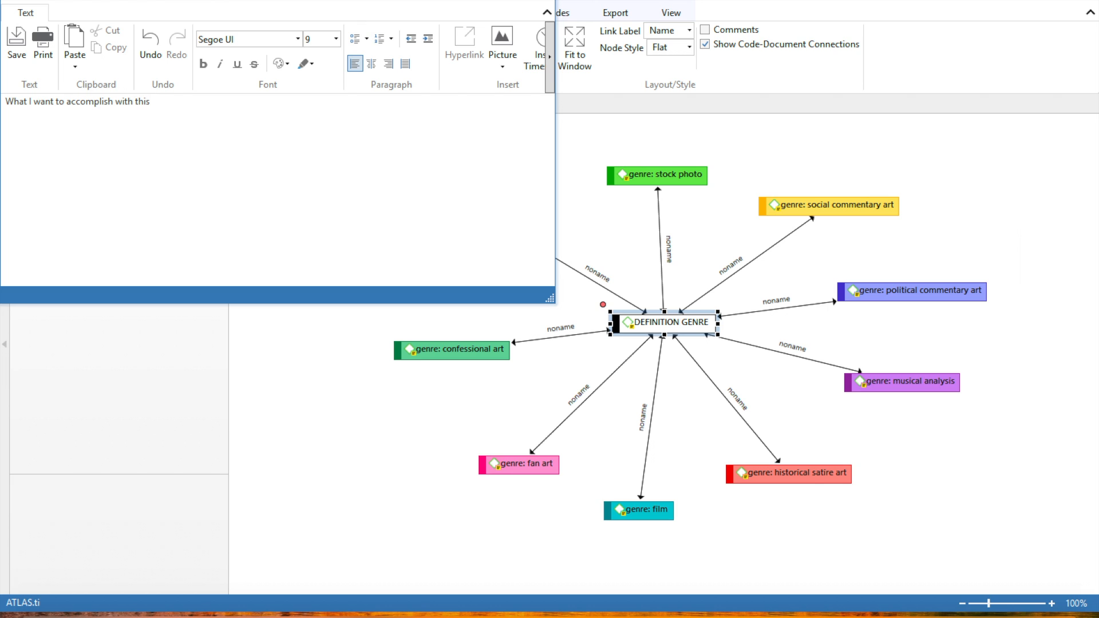
{"action": "type", "text": "network."}
{"action": "left_click", "coordinate": [550, 2]}
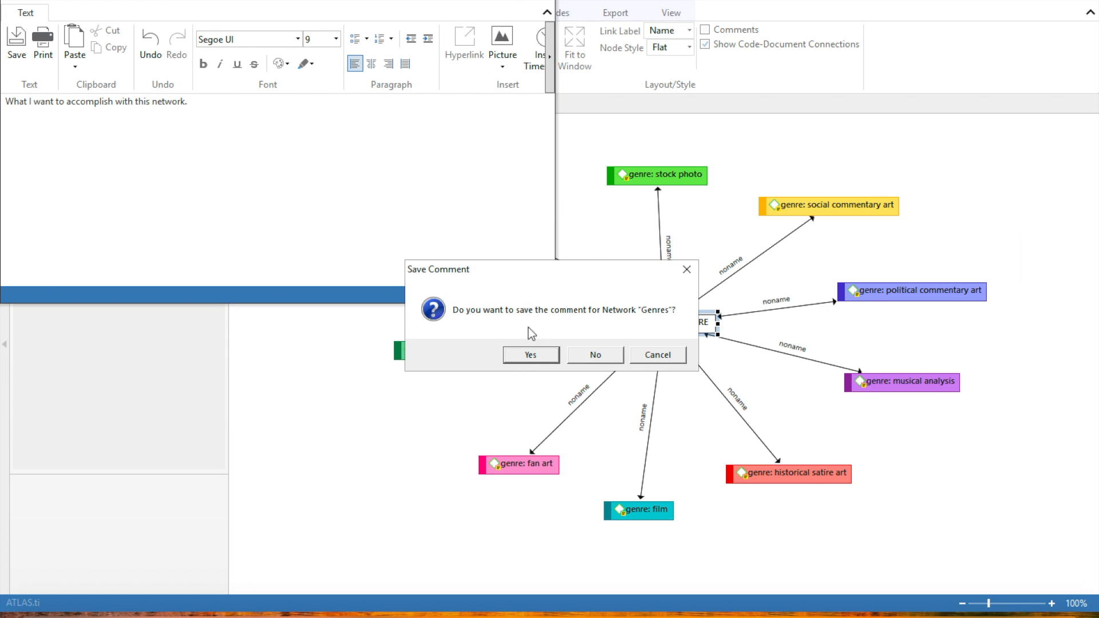
{"action": "left_click", "coordinate": [530, 354]}
Step: Add document D 1: Original Stock Photo to the network above the "genre: stock photo" code and show its image preview
{"action": "left_click", "coordinate": [38, 157]}
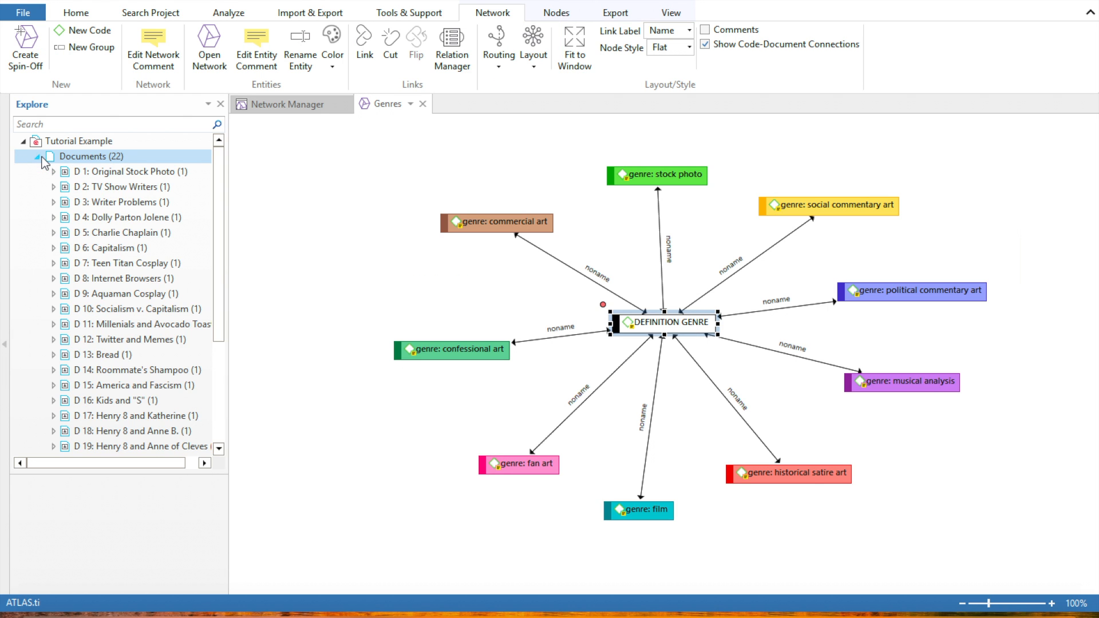
{"action": "left_click_drag", "start_coordinate": [91, 175], "coordinate": [574, 143]}
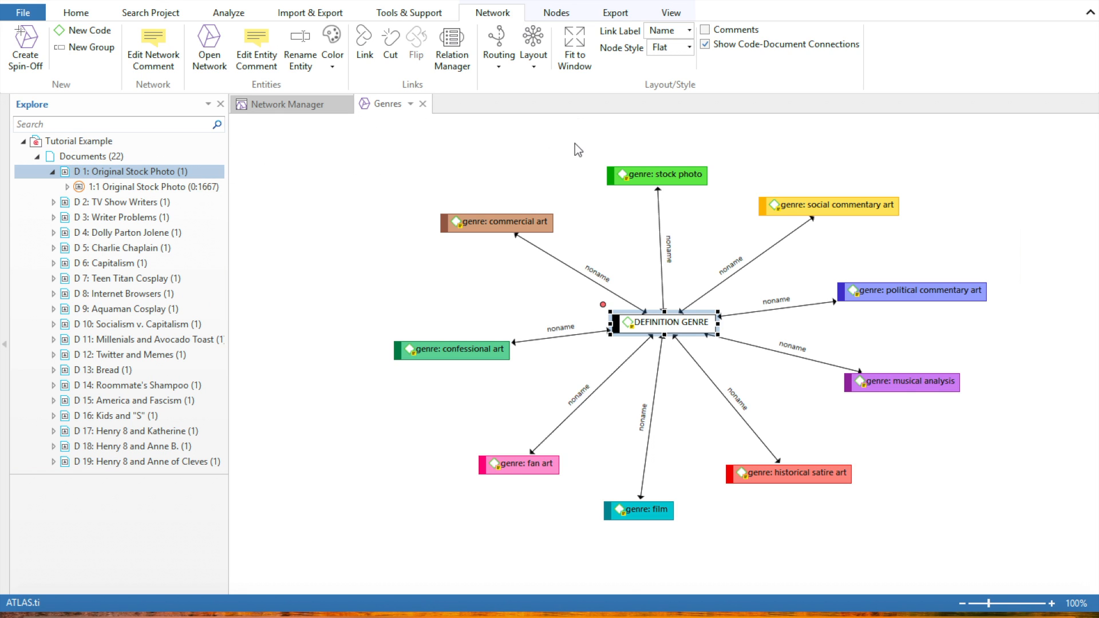
{"action": "left_click_drag", "start_coordinate": [622, 150], "coordinate": [549, 139]}
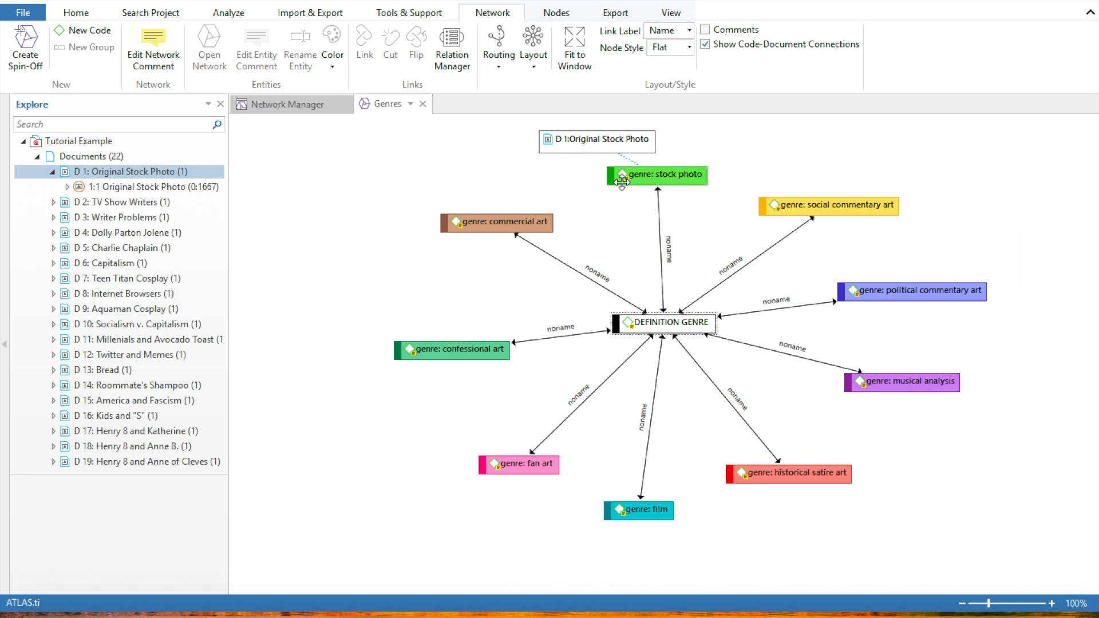
{"action": "left_click", "coordinate": [549, 140]}
{"action": "right_click", "coordinate": [549, 142]}
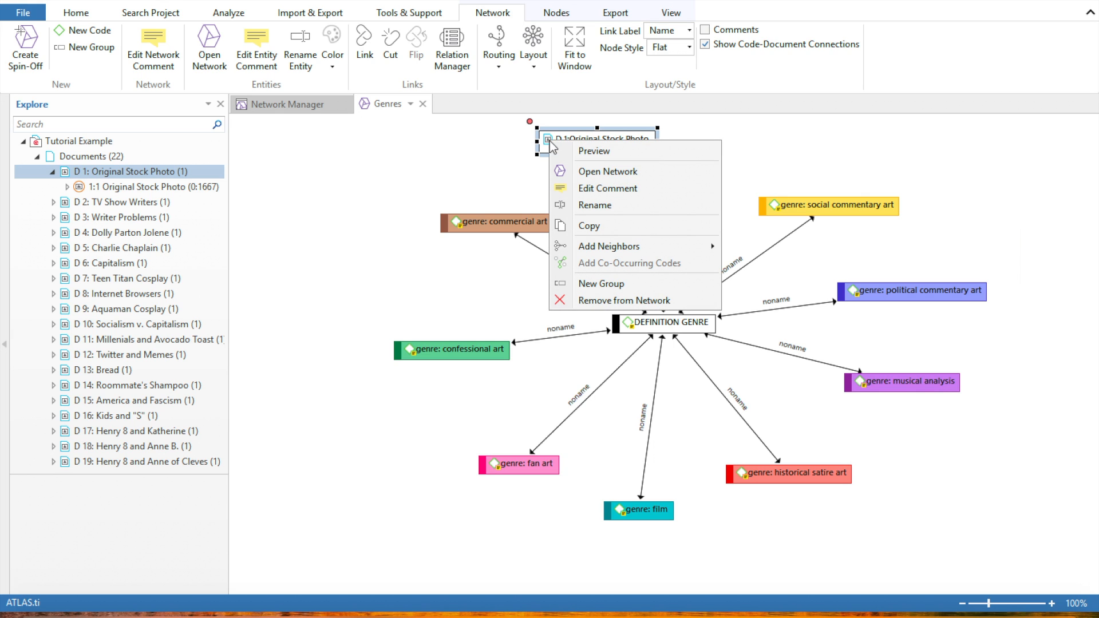
{"action": "left_click", "coordinate": [577, 150]}
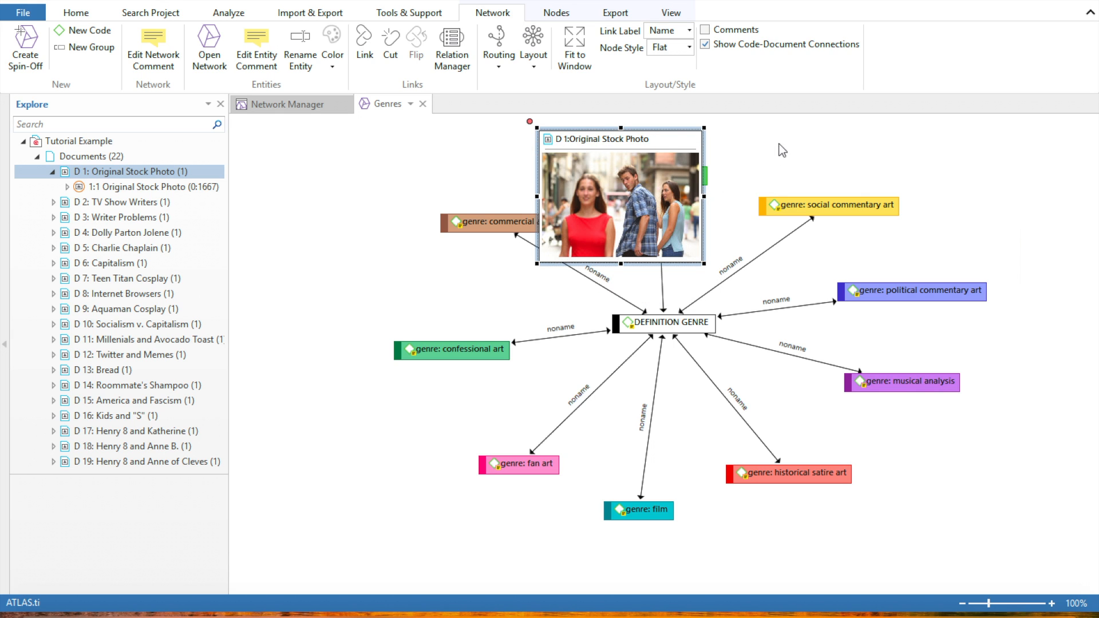
Step: Arrange the remaining documents around their genre codes, with D 2: TV Show Writers previewed and D 7: Teen Titan Cosplay below "genre: fan art"
{"action": "left_click_drag", "start_coordinate": [619, 147], "coordinate": [544, 13]}
{"action": "mouse_move", "coordinate": [1093, 289]}
{"action": "left_mouse_down"}
{"action": "mouse_move", "coordinate": [1091, 324]}
{"action": "mouse_move", "coordinate": [1086, 287]}
{"action": "left_mouse_up"}
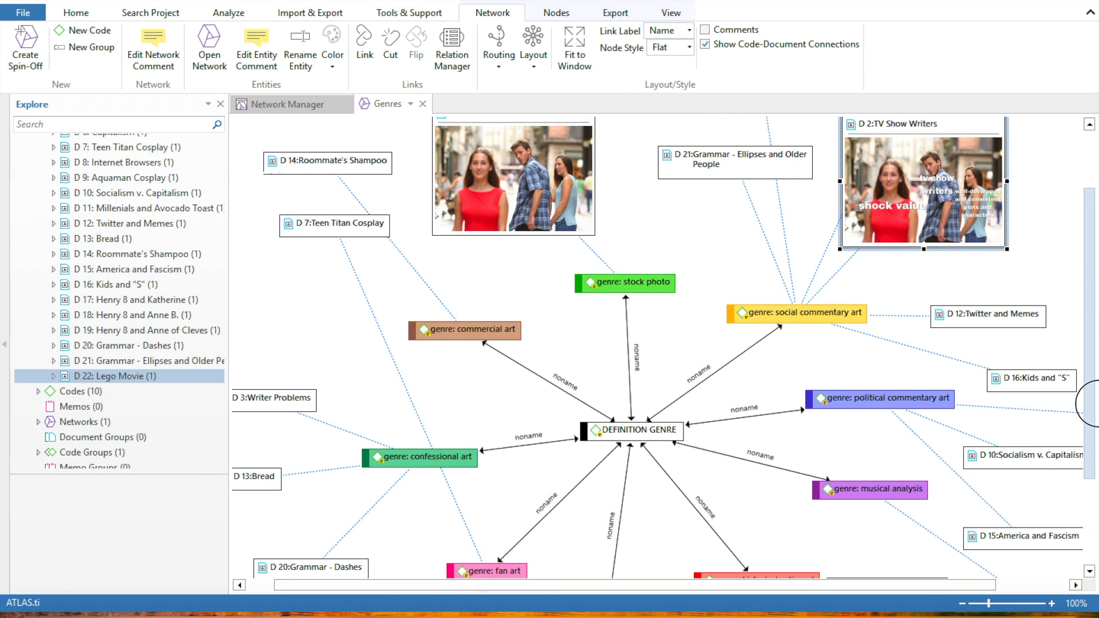
{"action": "left_click_drag", "start_coordinate": [1098, 403], "coordinate": [1097, 414]}
{"action": "left_click_drag", "start_coordinate": [338, 215], "coordinate": [498, 491]}
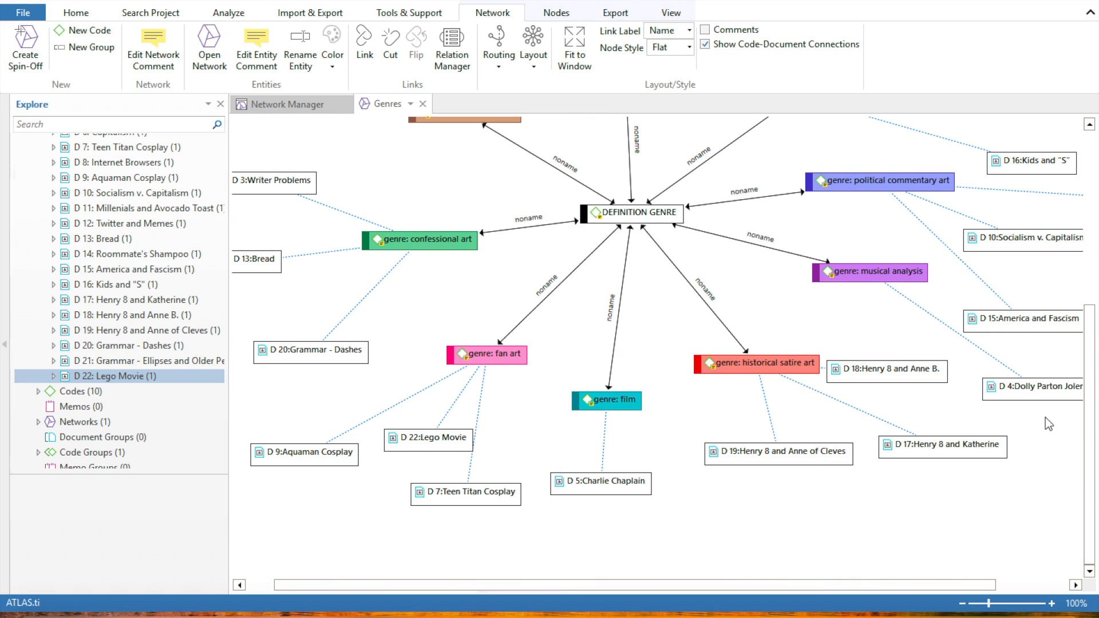